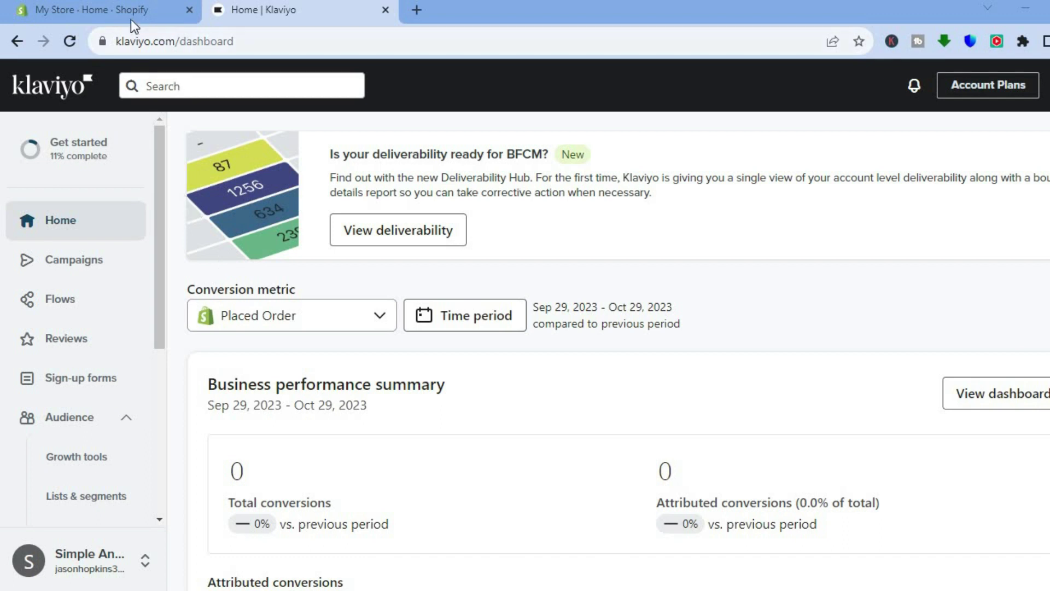
Step: Go from the Shopify tab back to Klaviyo and open the Sign-up forms page
click(114, 12)
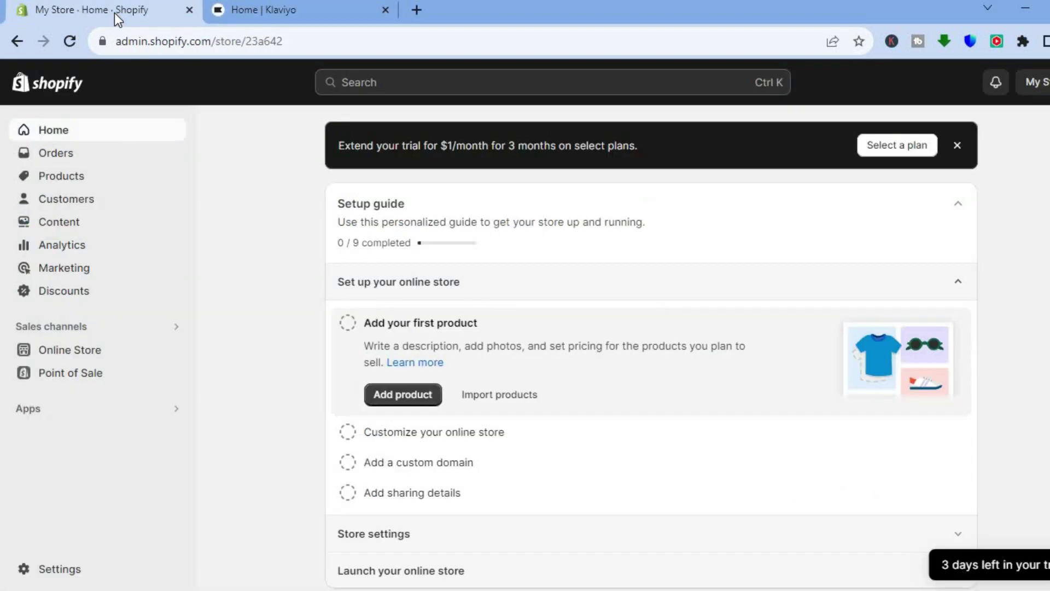
click(243, 19)
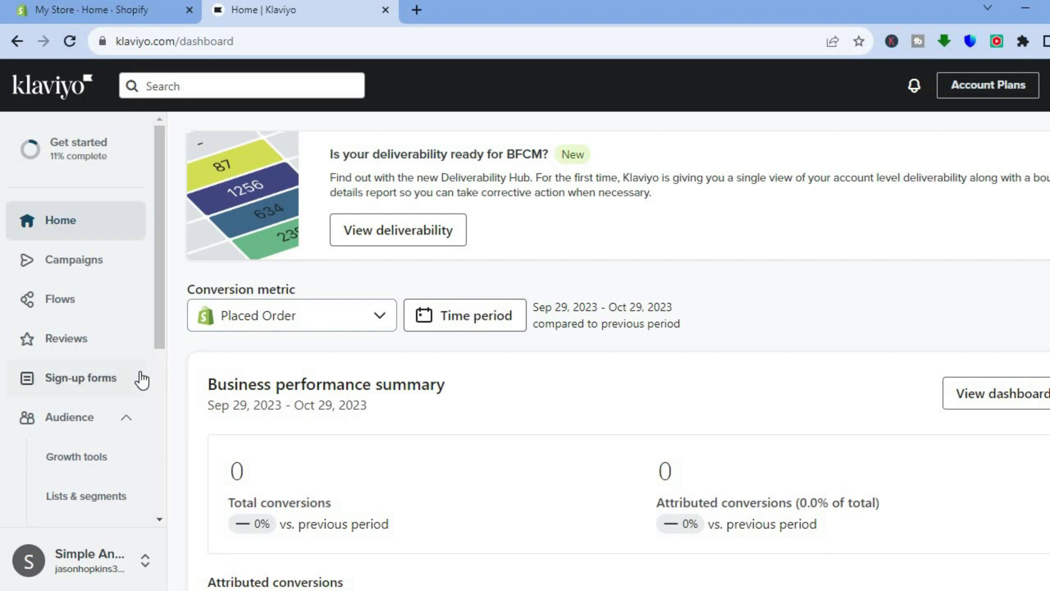
click(56, 383)
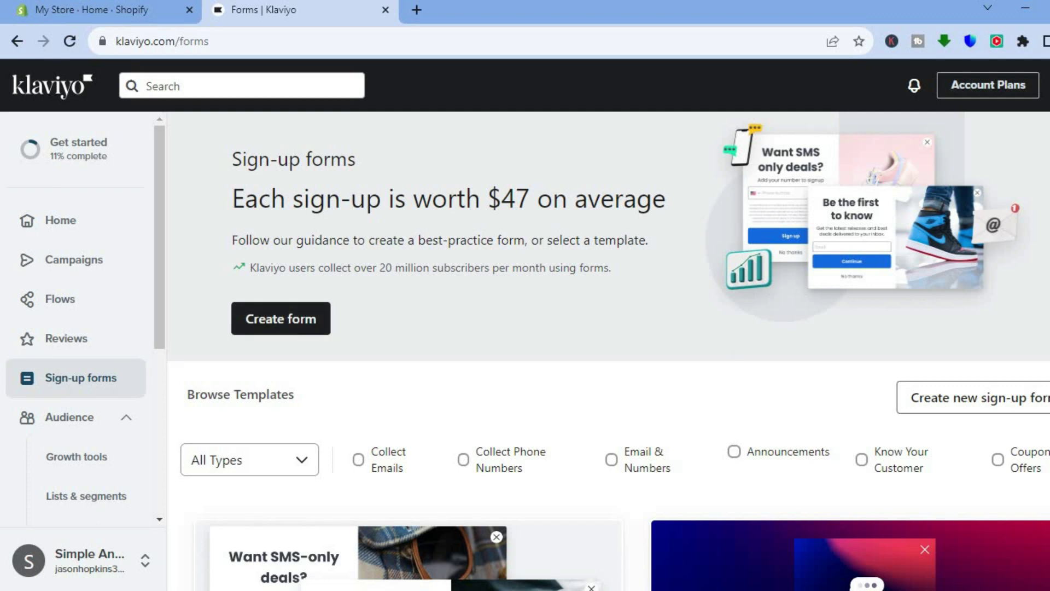
scroll(615, 351, down, 6)
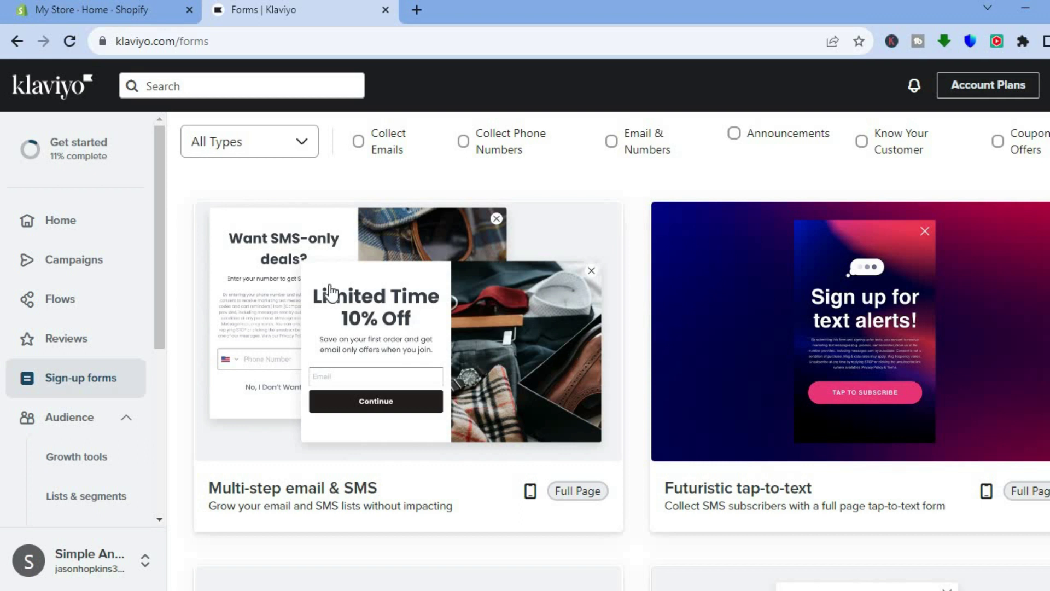
Step: Filter the templates to Collect Emails and scroll to the Join contest template
click(302, 142)
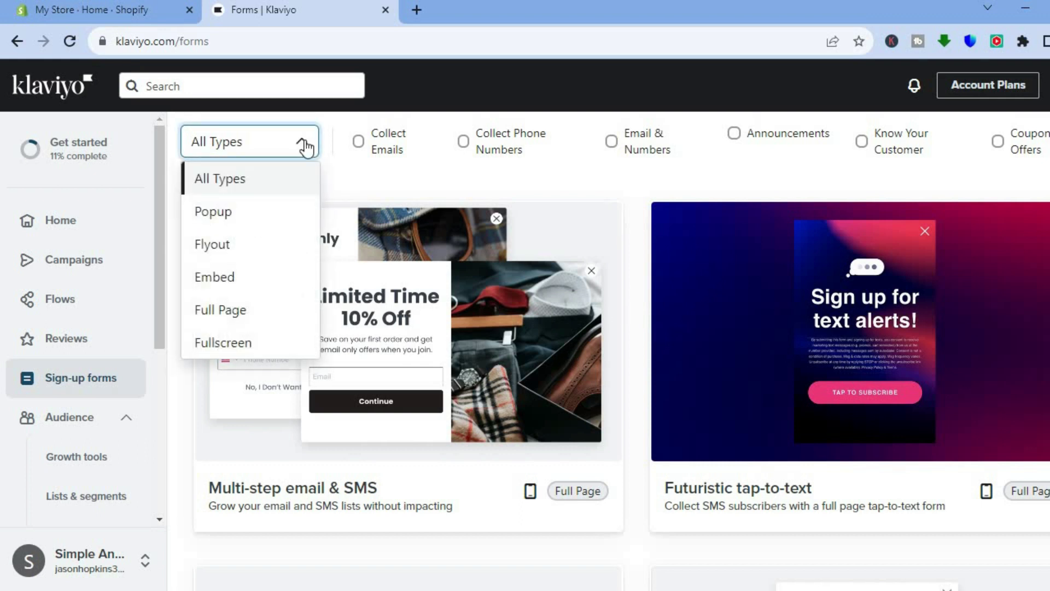
click(304, 140)
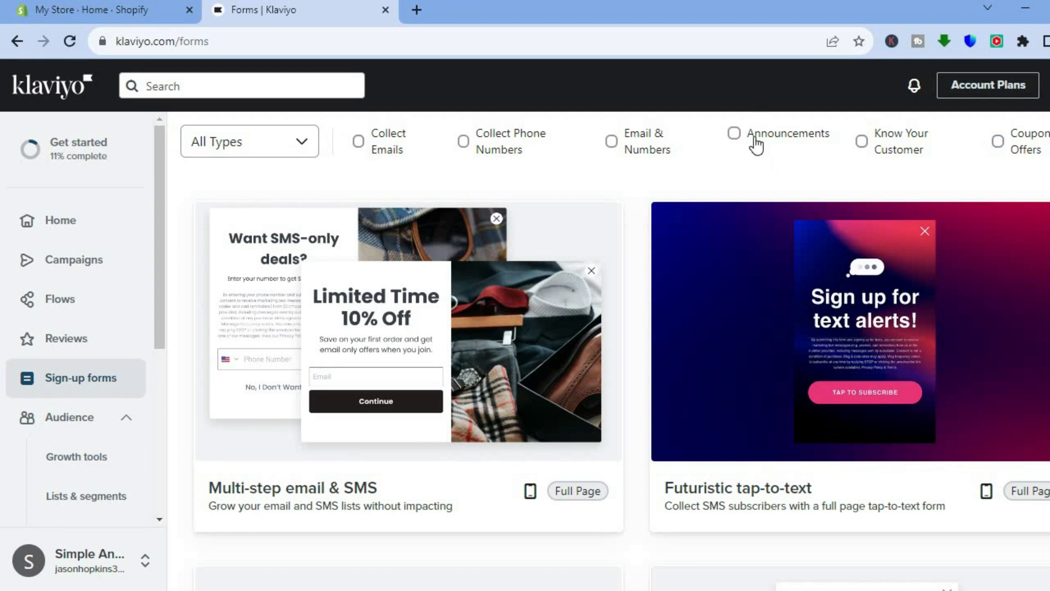
click(358, 142)
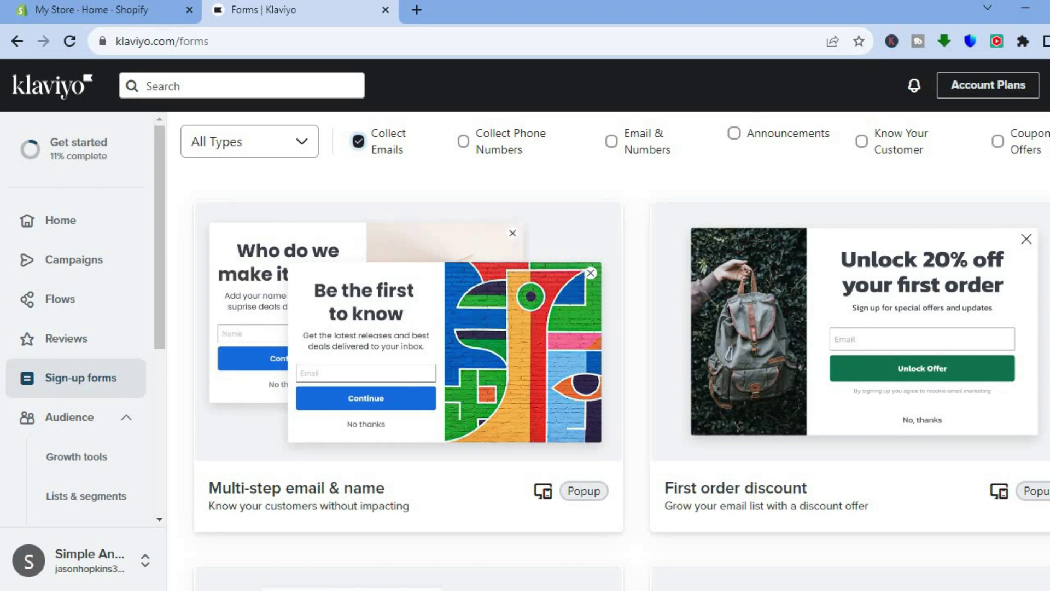
scroll(621, 350, down, 10)
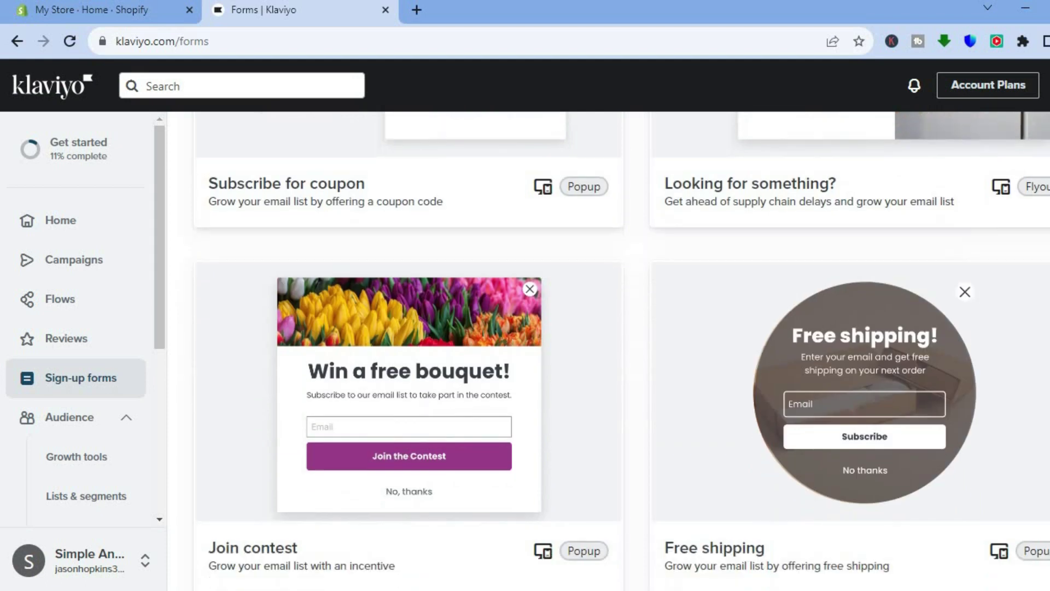
scroll(621, 350, down, 3)
scroll(621, 350, up, 2)
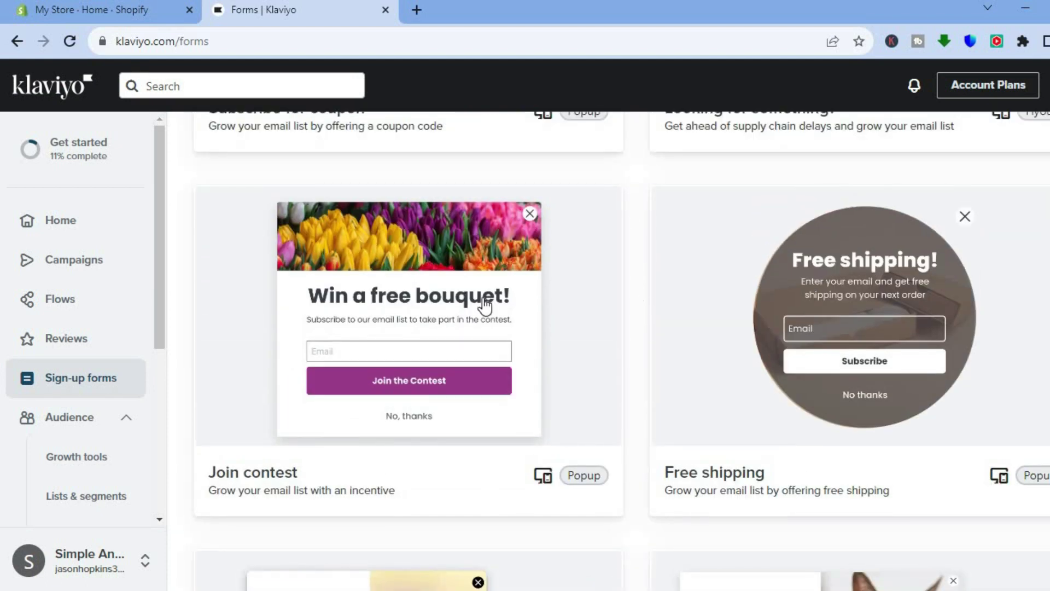
Step: Create a form from the Join contest template with Preview List as its list, then show Styles
click(436, 300)
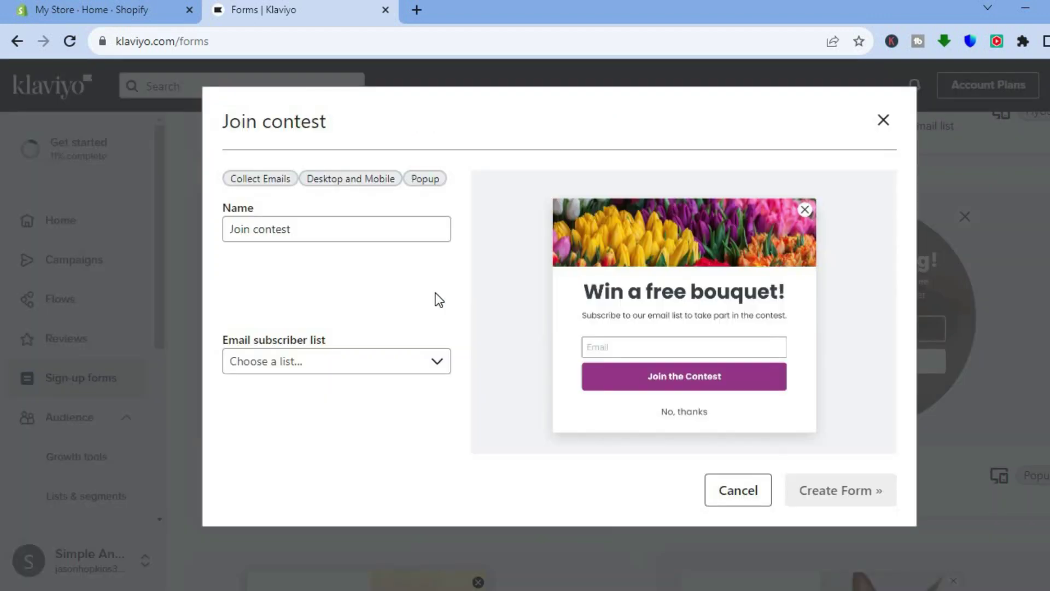
click(381, 359)
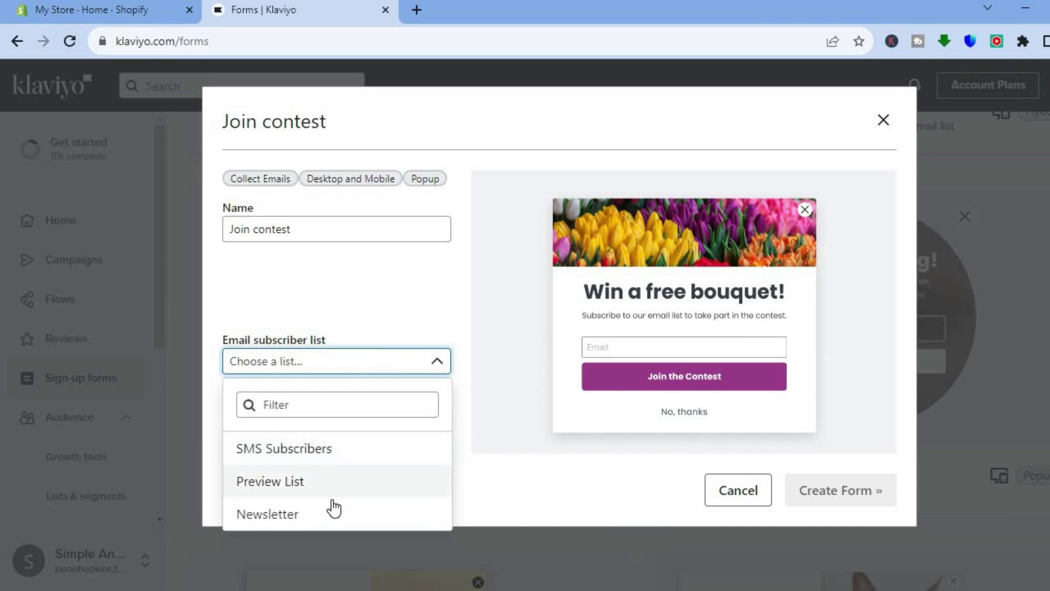
click(306, 488)
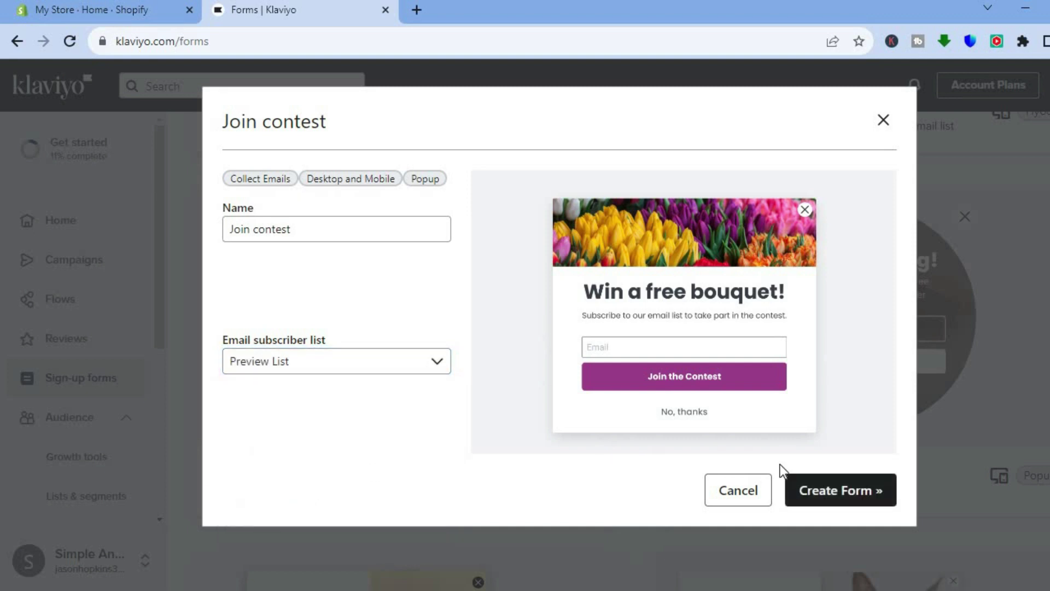
click(832, 490)
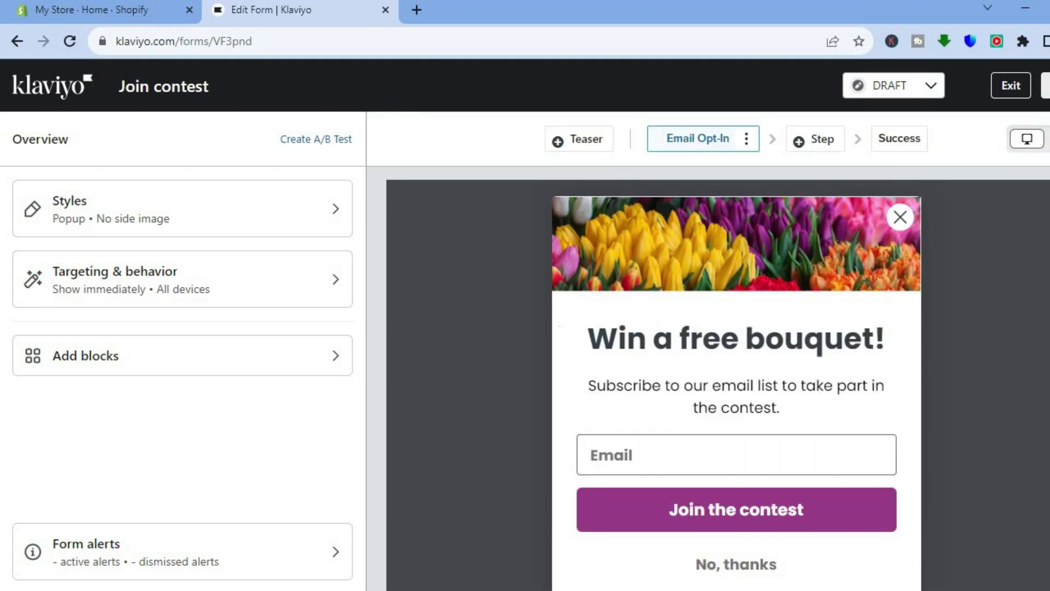
click(255, 208)
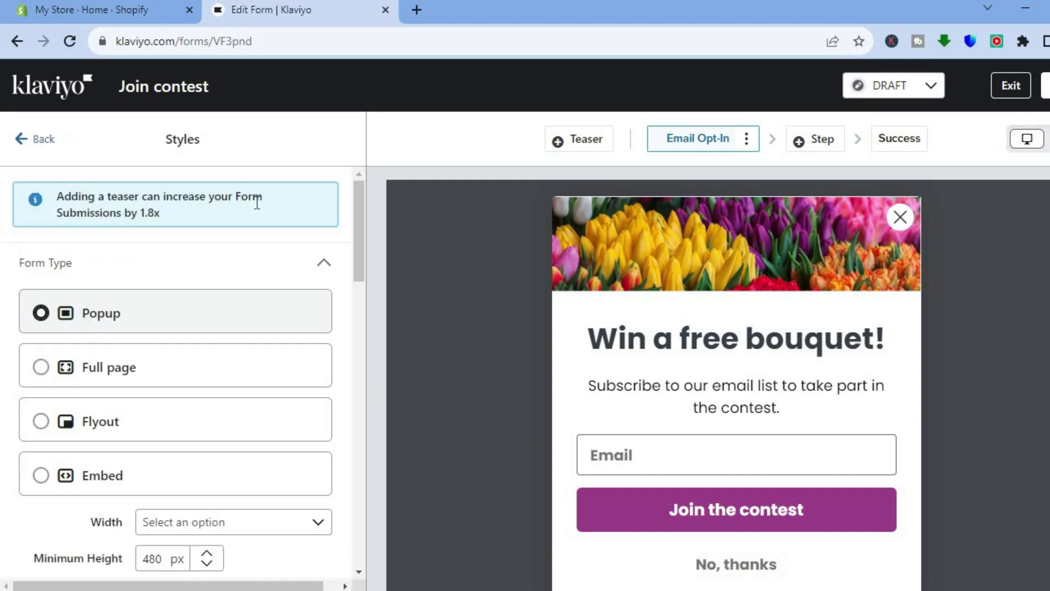
Step: Try Large and Small popup widths, then settle on Medium
drag(355, 235, 356, 303)
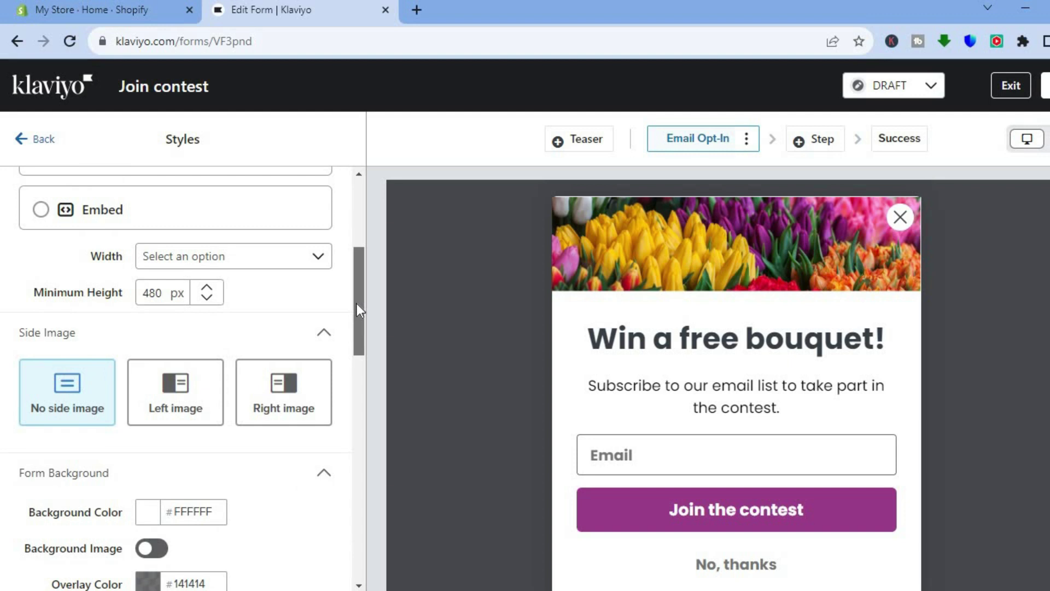
click(265, 256)
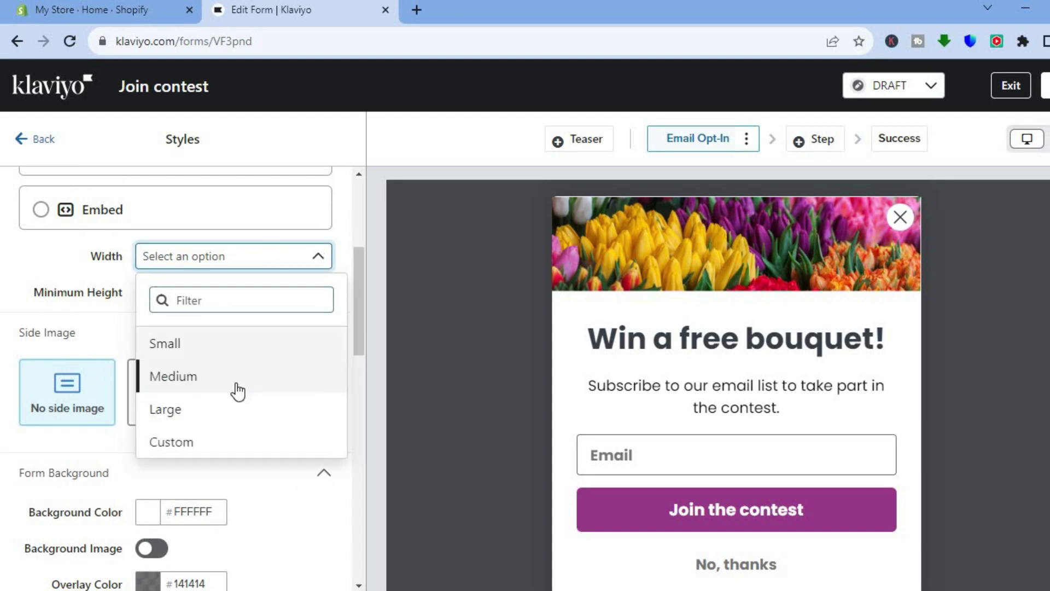
click(198, 414)
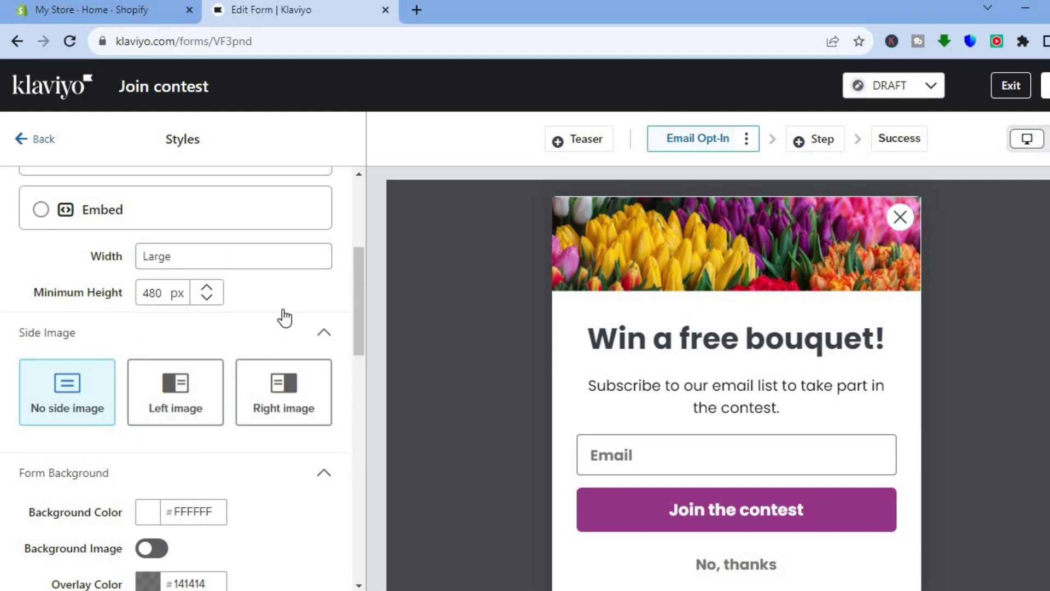
click(300, 267)
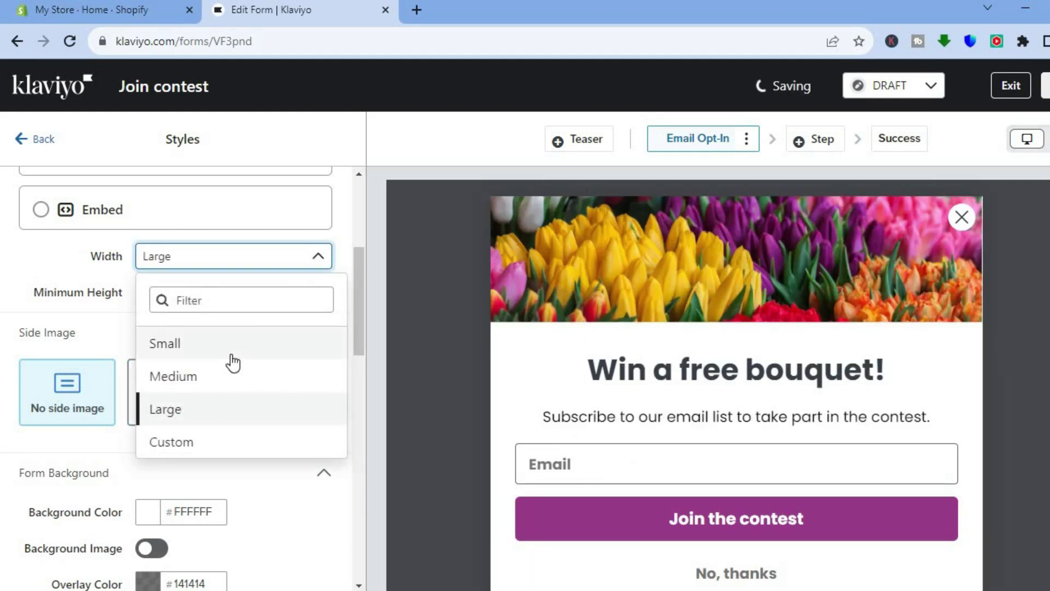
click(294, 328)
click(304, 259)
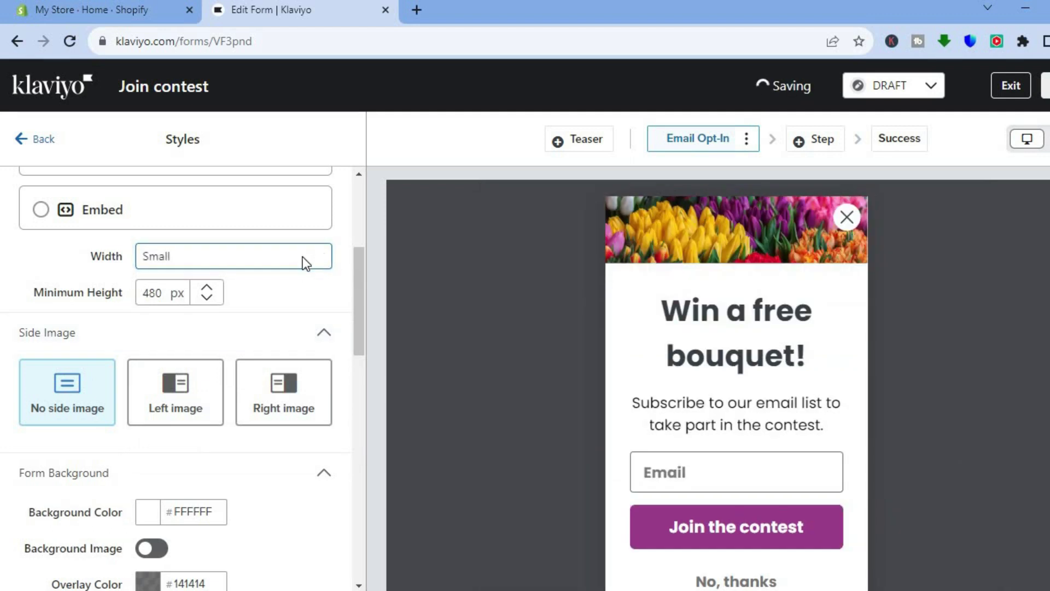
click(178, 383)
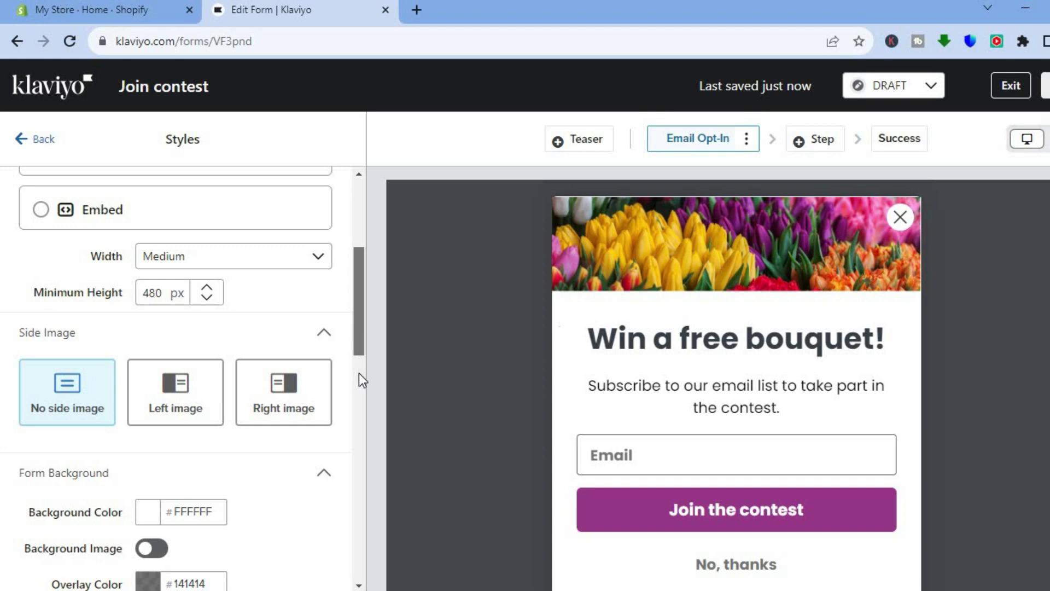
Step: Review Form and Input Field Styles, keeping the drop shadow on
scroll(359, 372, down, 3)
scroll(359, 345, up, 2)
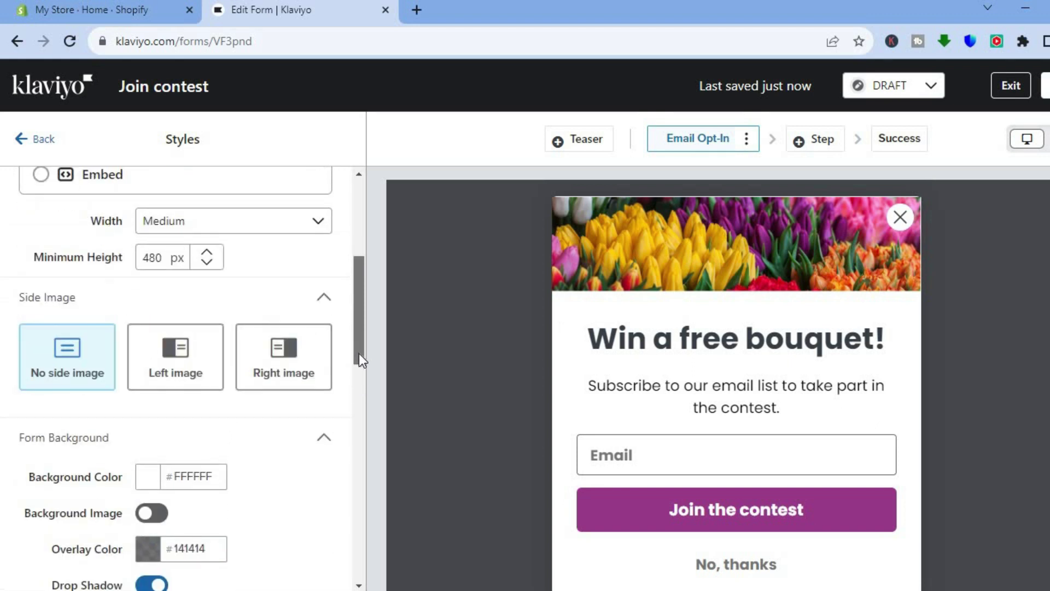
scroll(357, 363, down, 3)
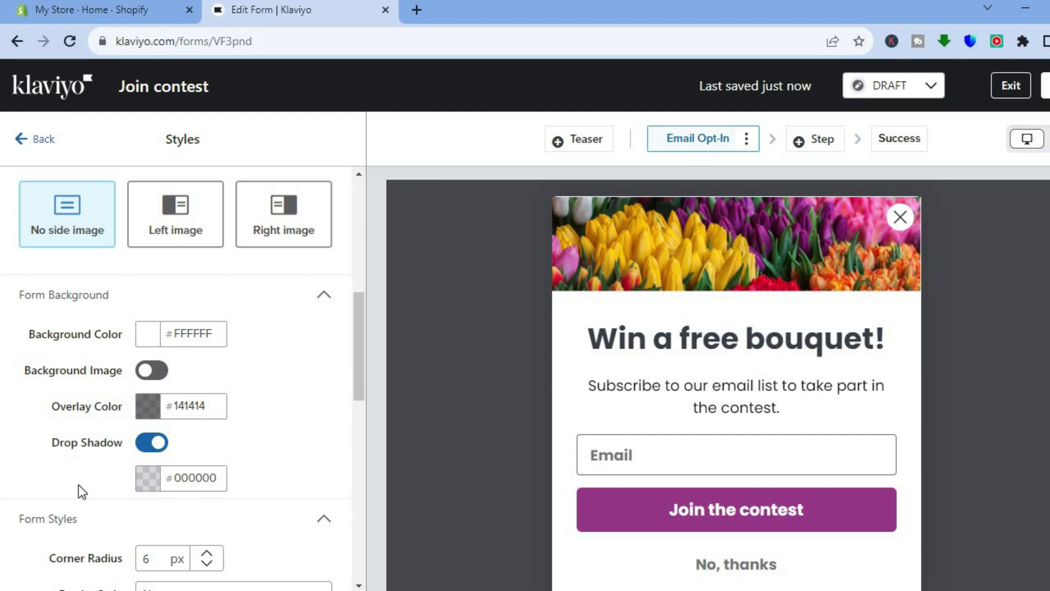
click(149, 444)
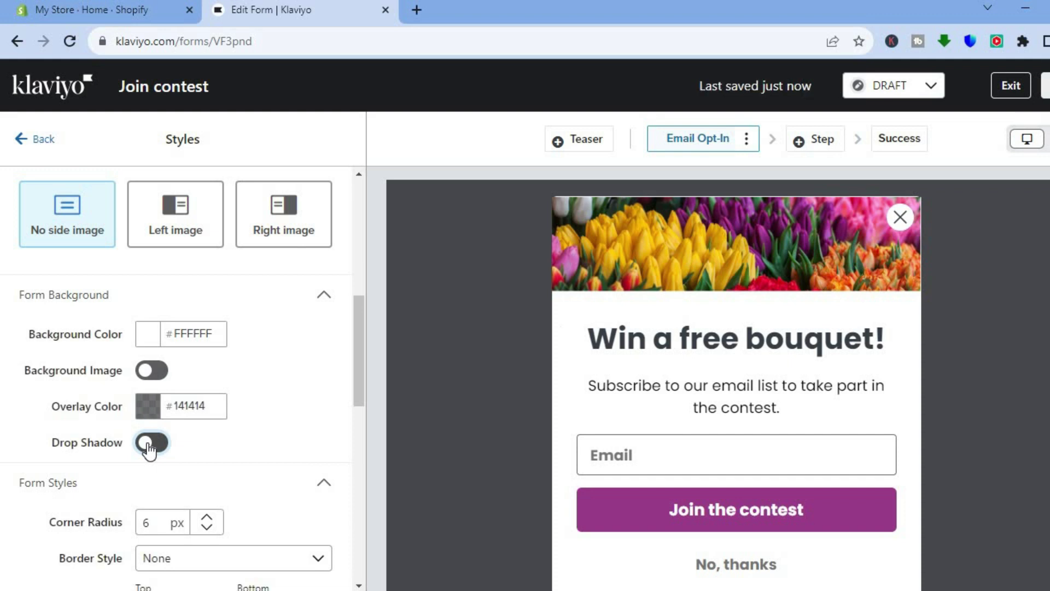
click(149, 444)
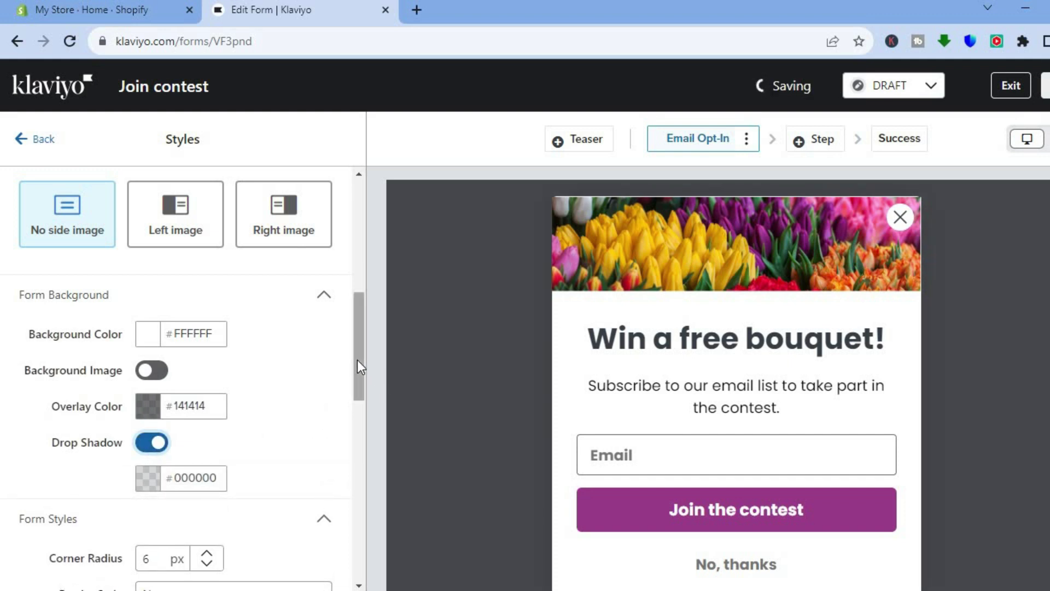
scroll(357, 385, down, 2)
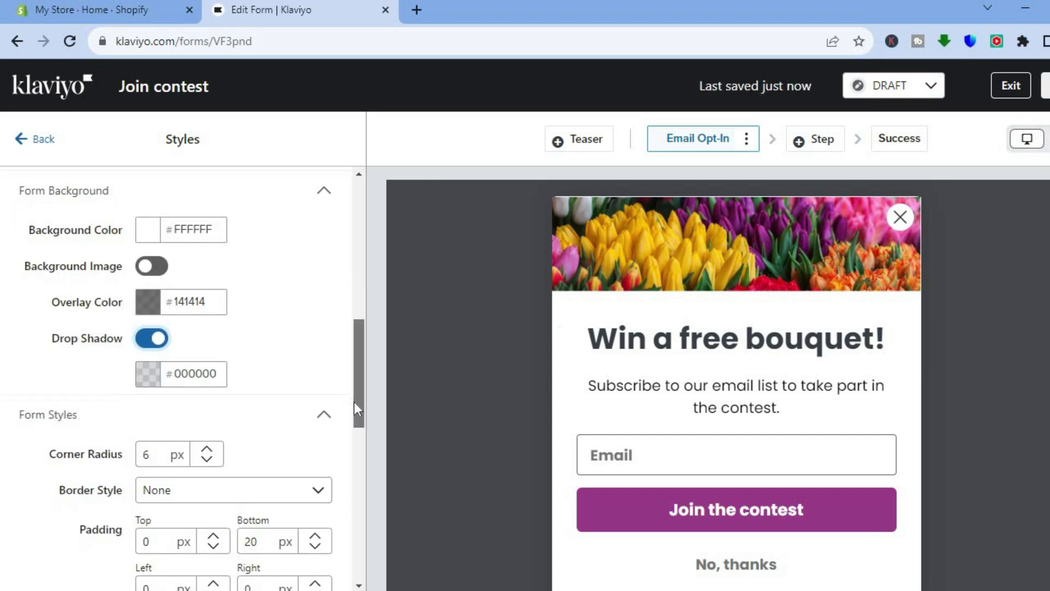
scroll(354, 402, down, 1)
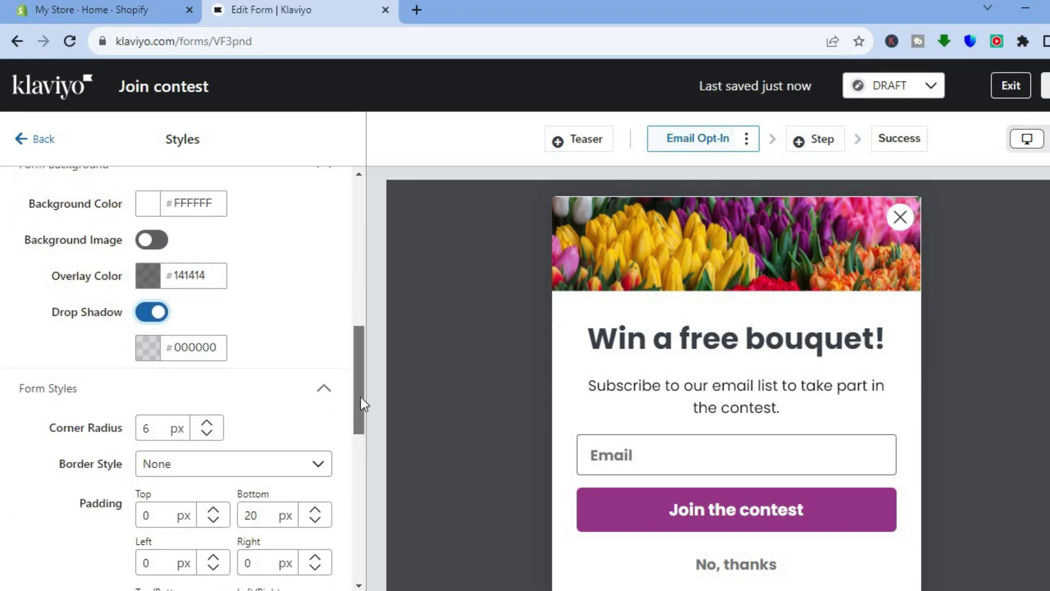
scroll(360, 399, down, 4)
scroll(359, 431, down, 3)
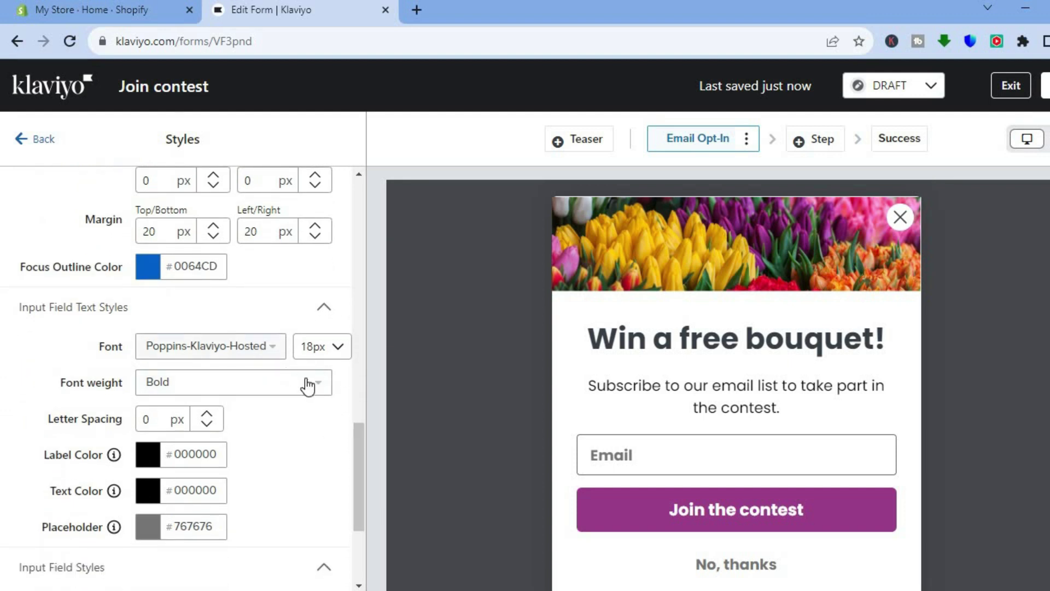
drag(355, 459, 352, 524)
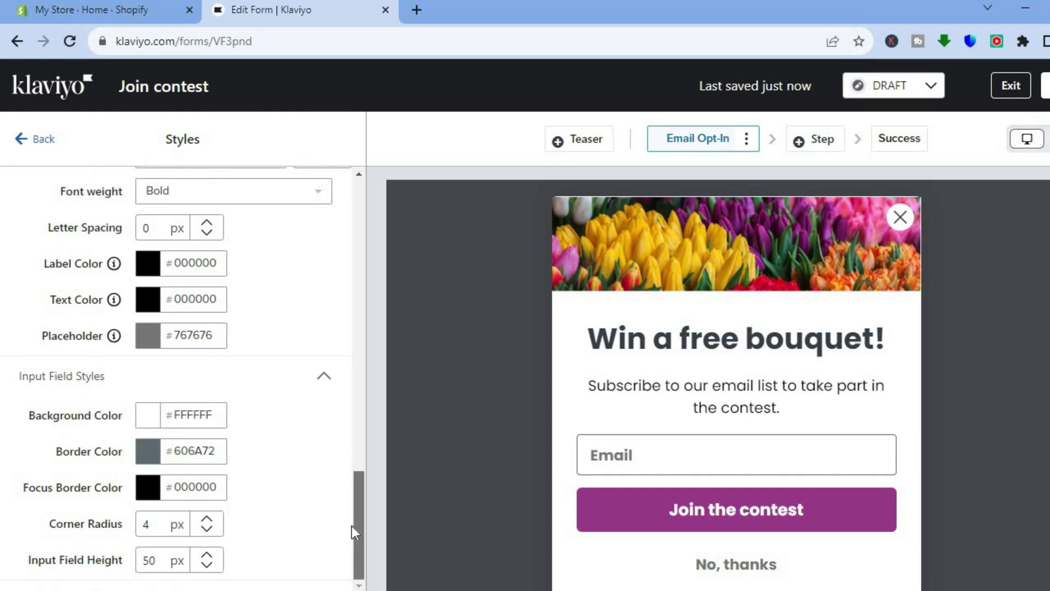
scroll(359, 237, up, 15)
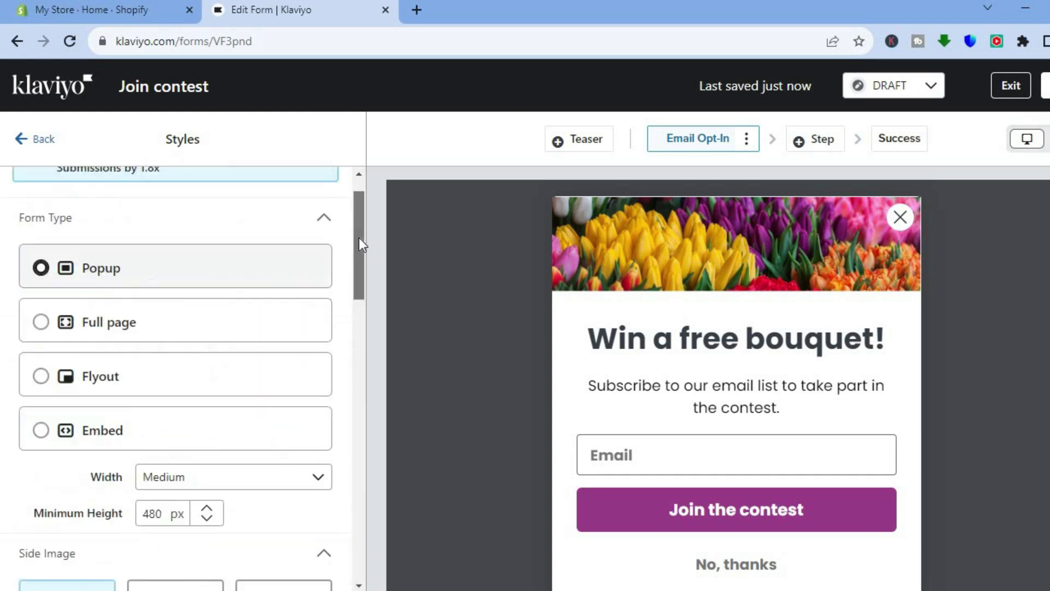
Step: Drag a Countdown timer block into the popup just above the Email field
click(22, 143)
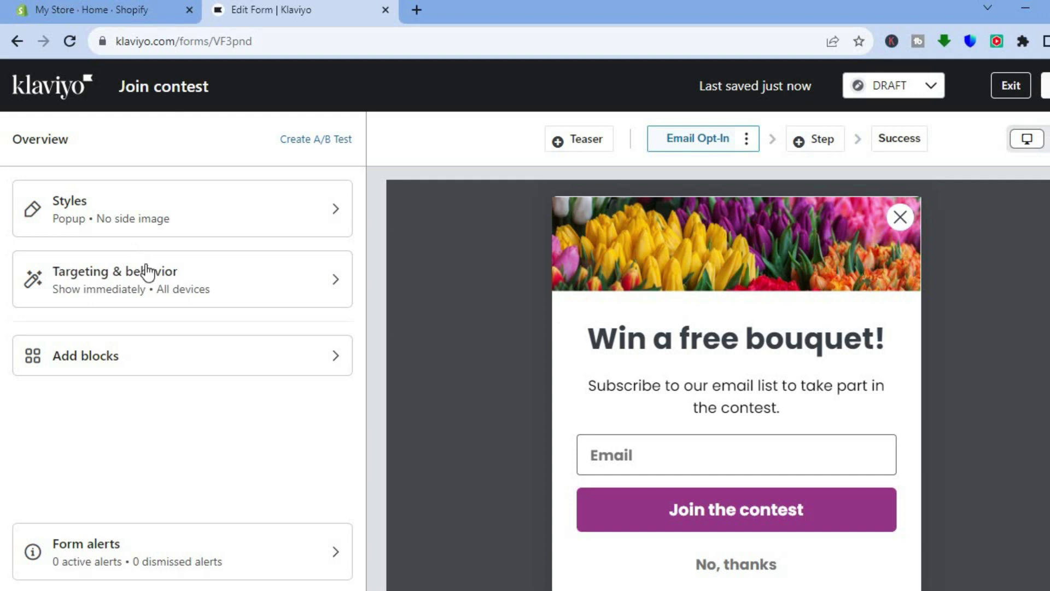
click(135, 367)
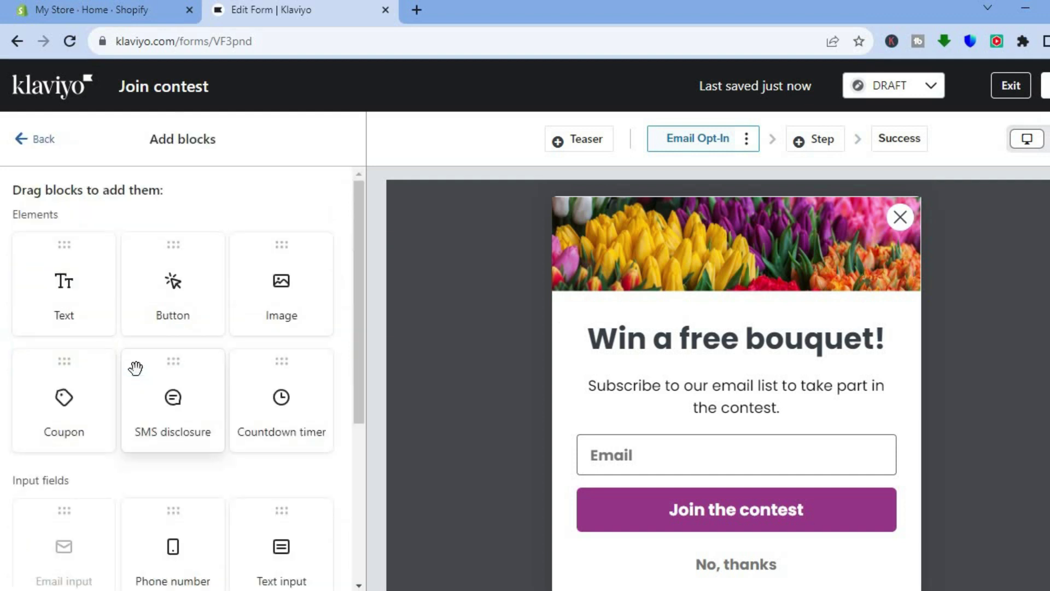
drag(363, 395, 362, 418)
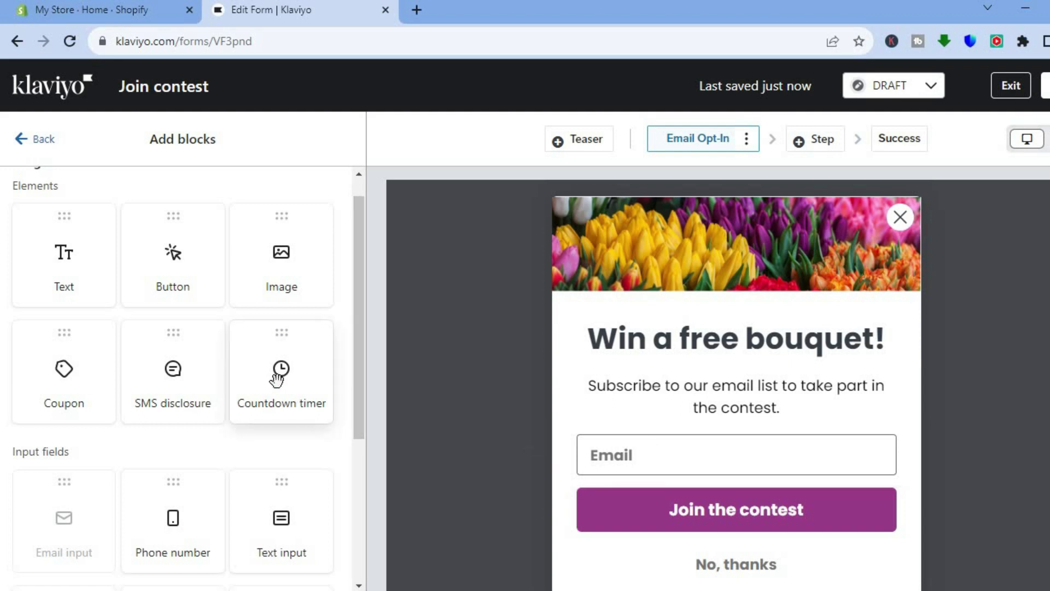
drag(277, 378, 647, 405)
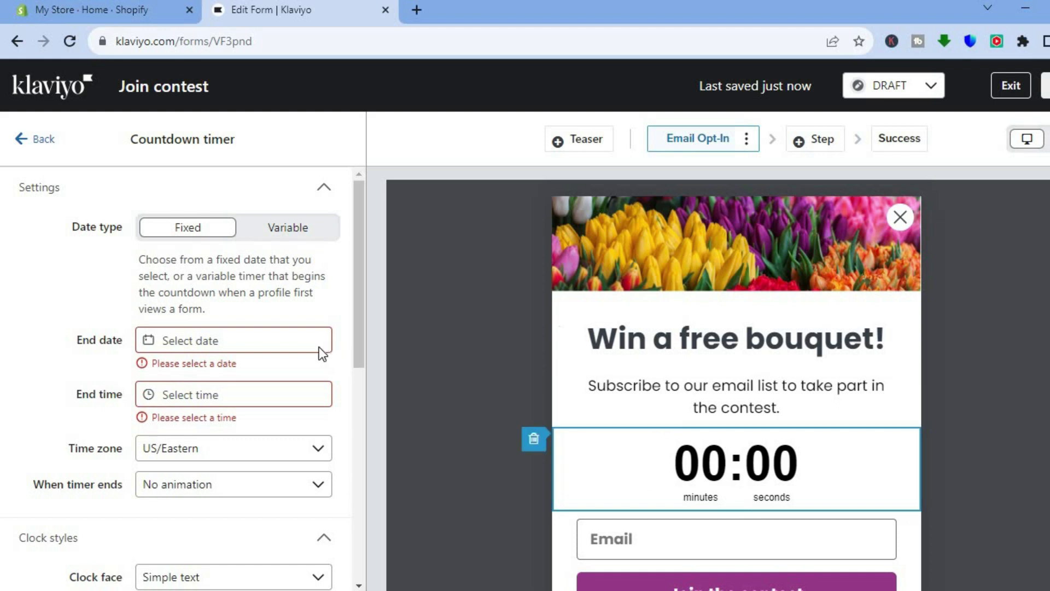
Step: Set the countdown to end Oct 30, 2023 at 12:00 AM US/Eastern
click(182, 342)
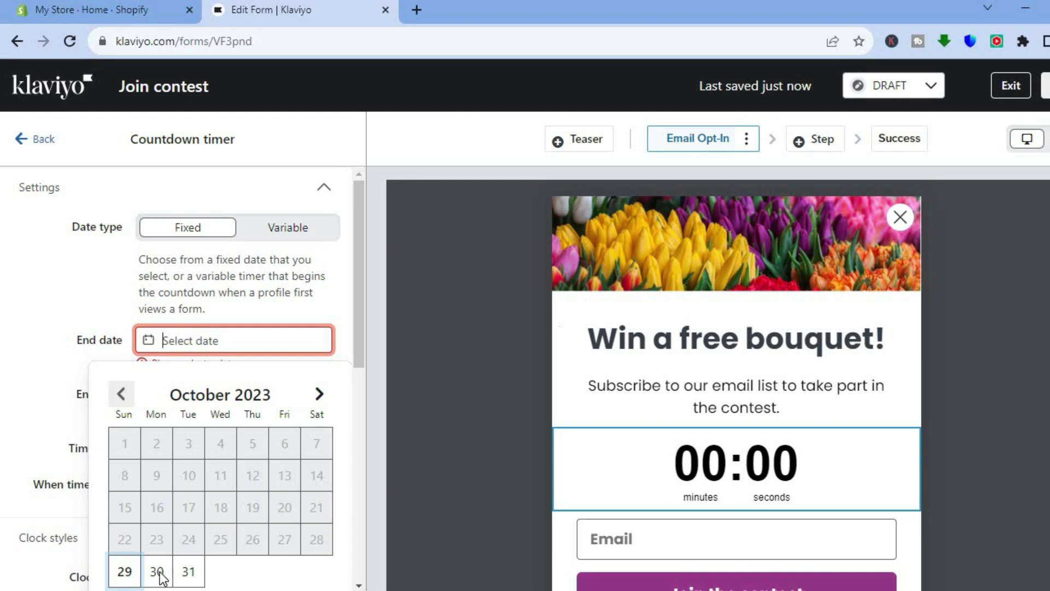
scroll(164, 568, down, 2)
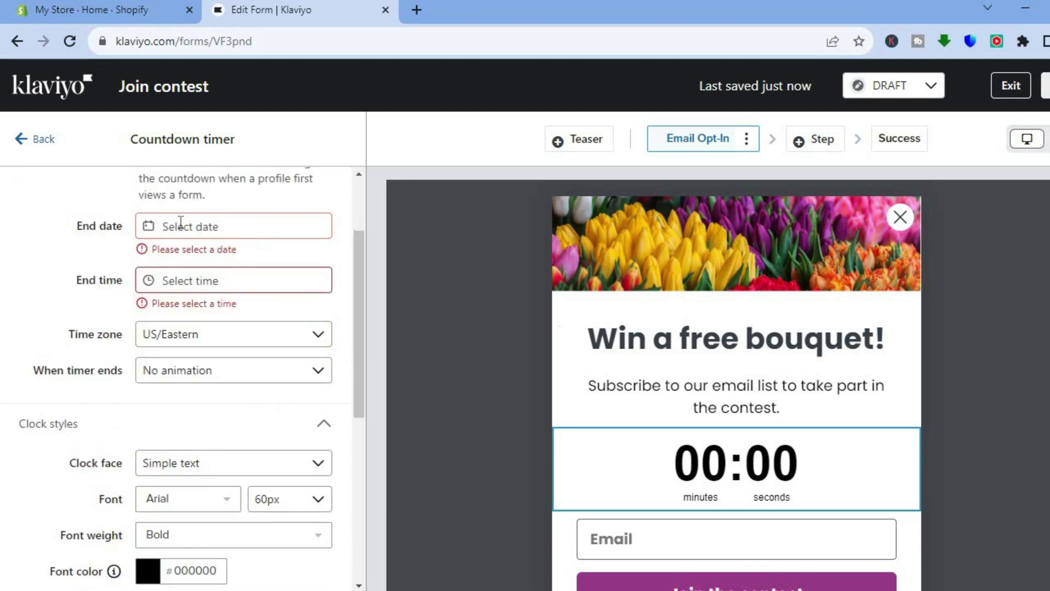
click(153, 228)
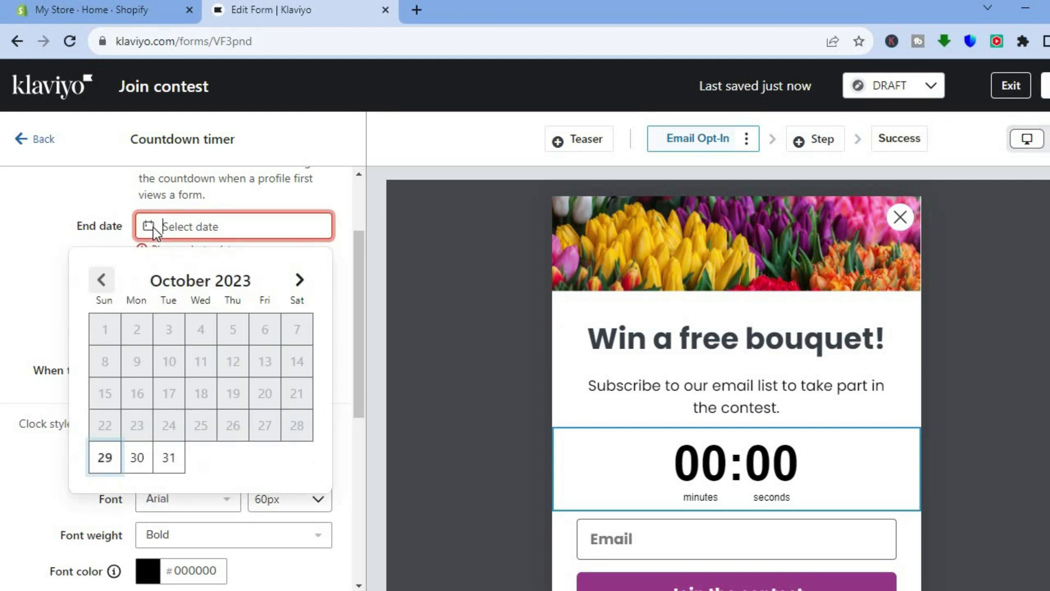
click(138, 459)
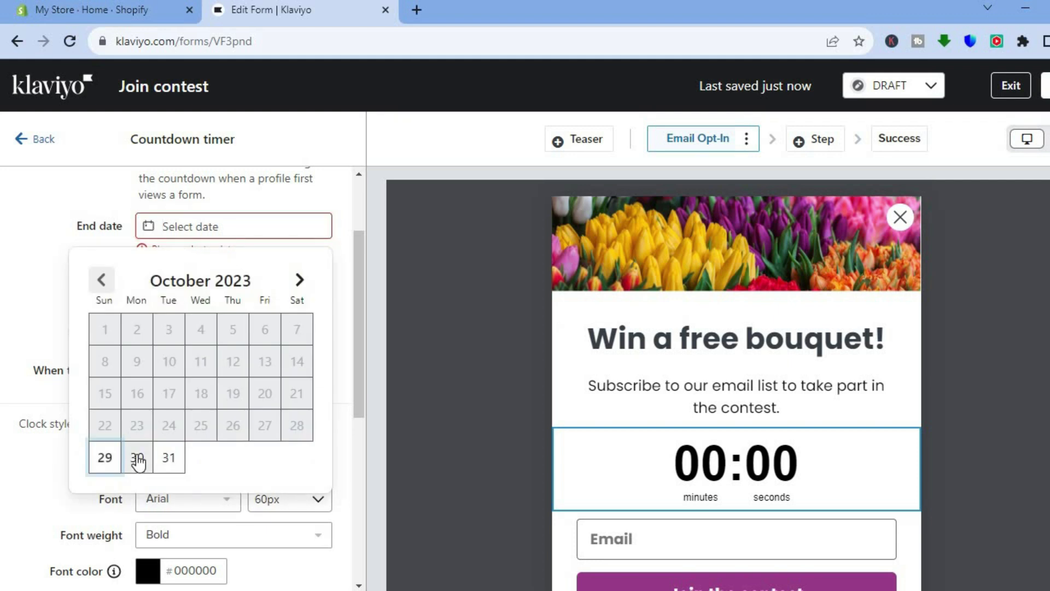
click(138, 461)
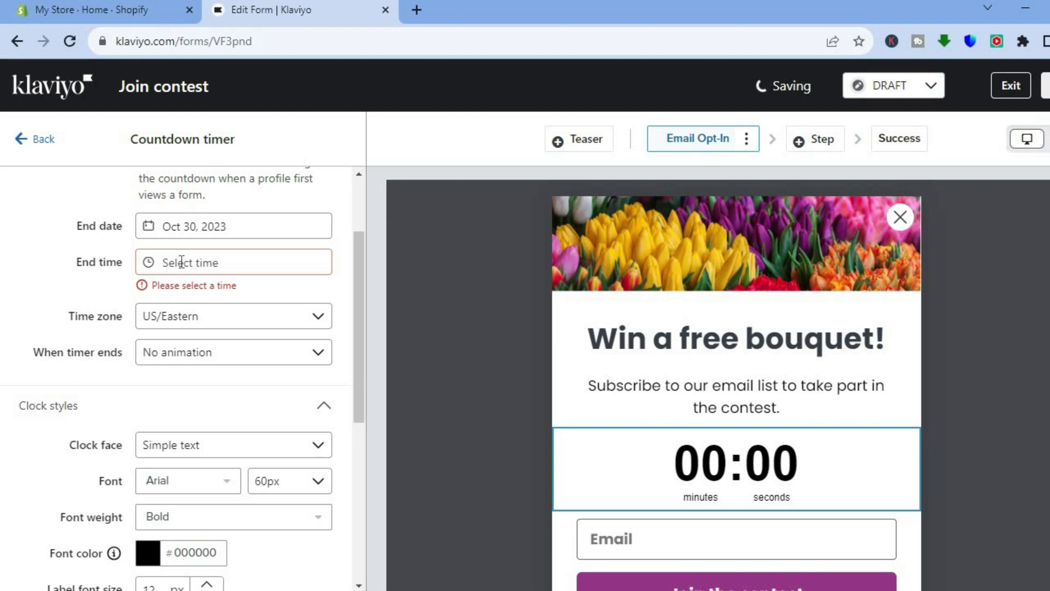
click(216, 264)
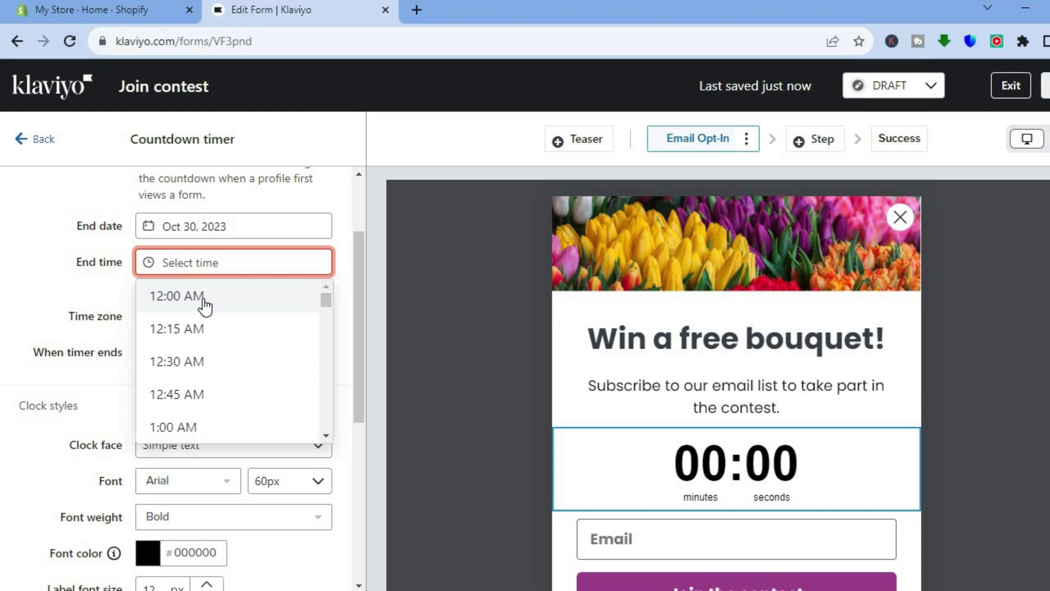
key(Escape)
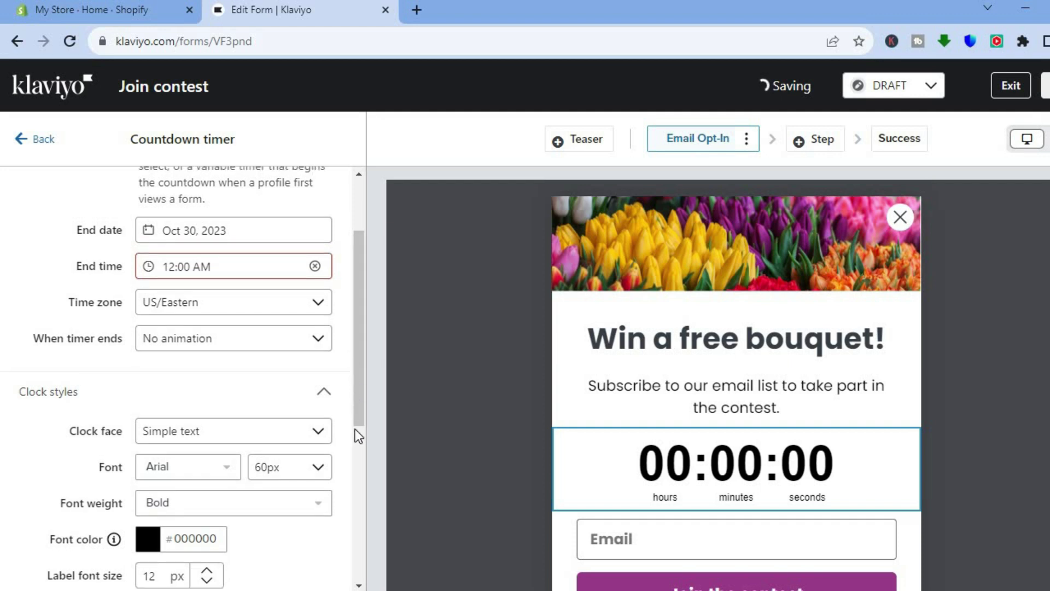
scroll(359, 395, down, 2)
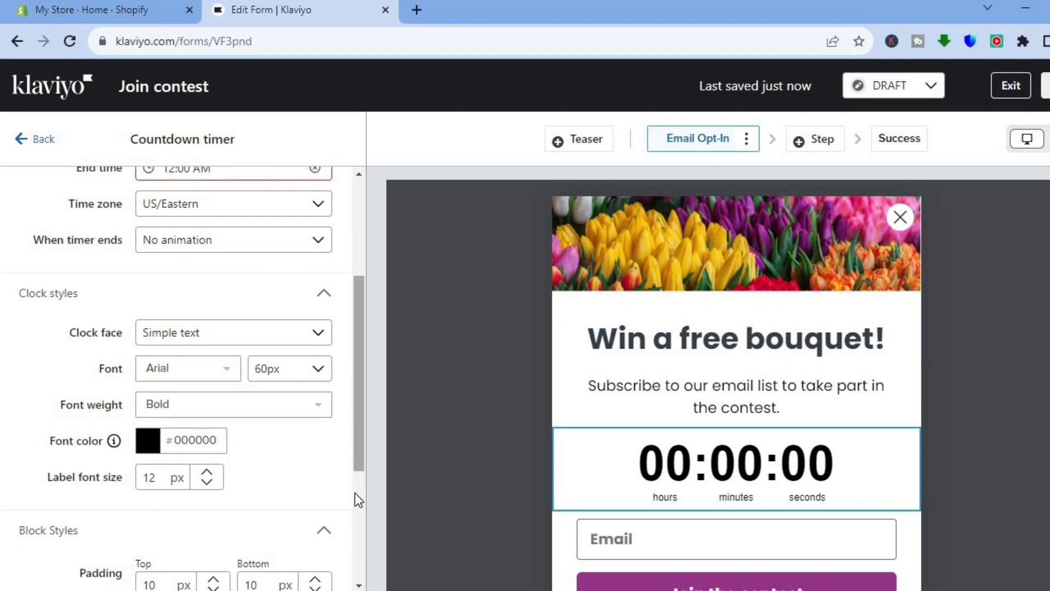
scroll(358, 511, down, 2)
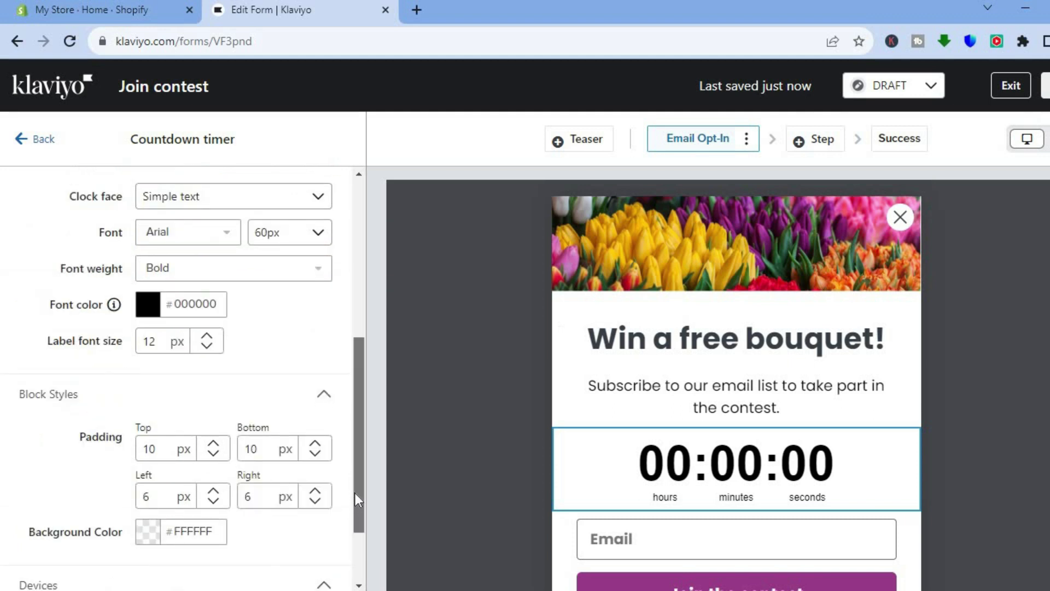
click(33, 139)
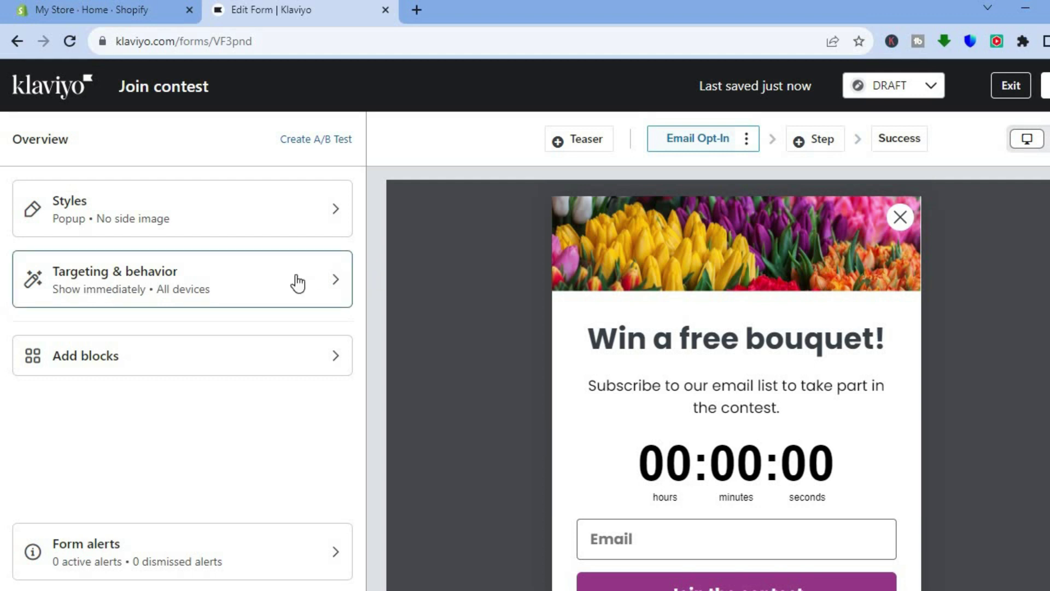
Step: Review the Targeting & behavior timing options, which show the popup immediately
click(298, 284)
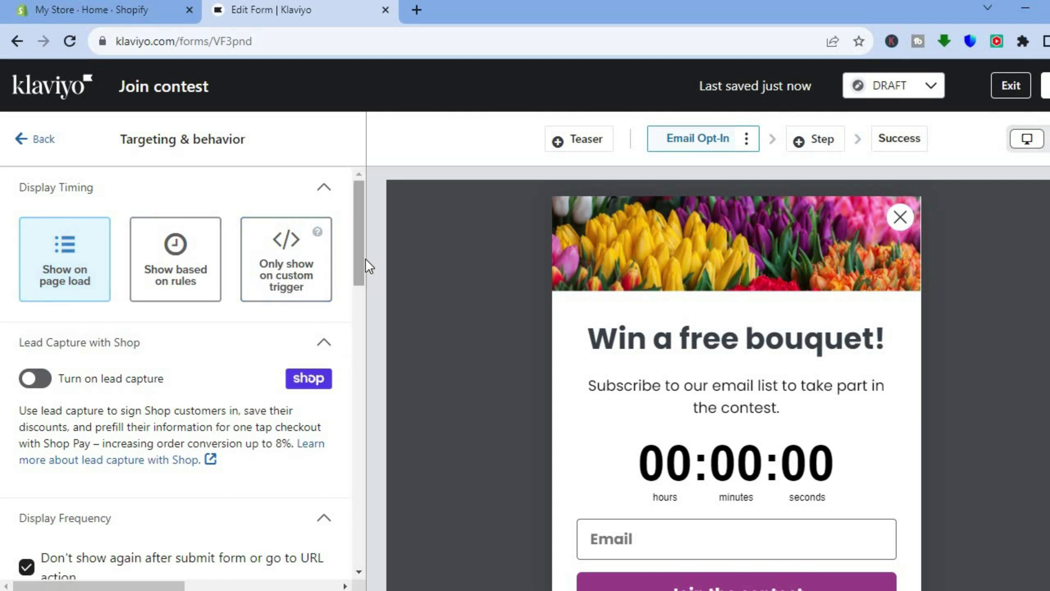
drag(360, 255, 357, 288)
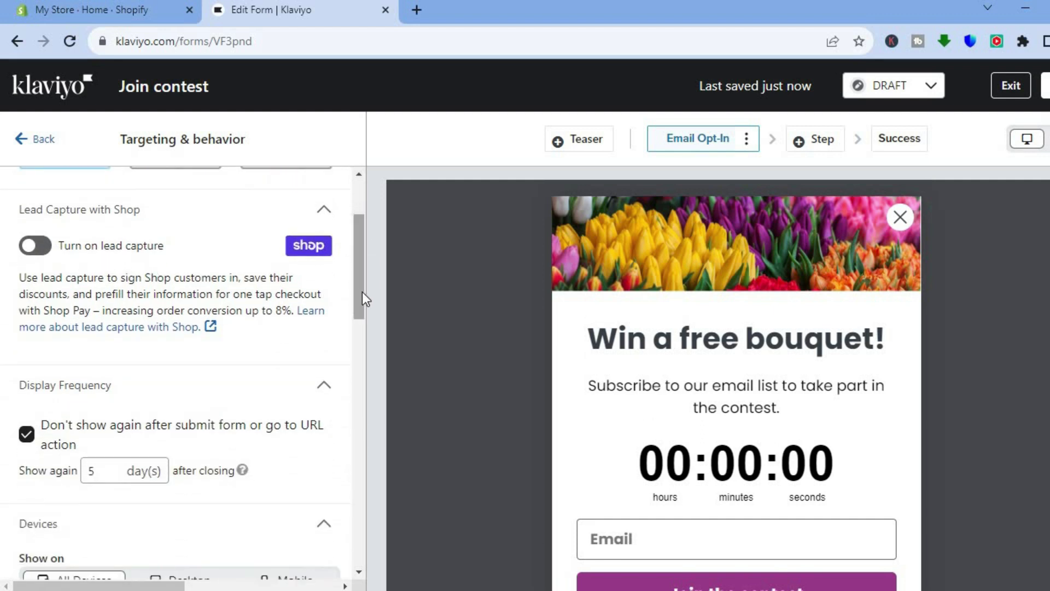
scroll(360, 294, down, 2)
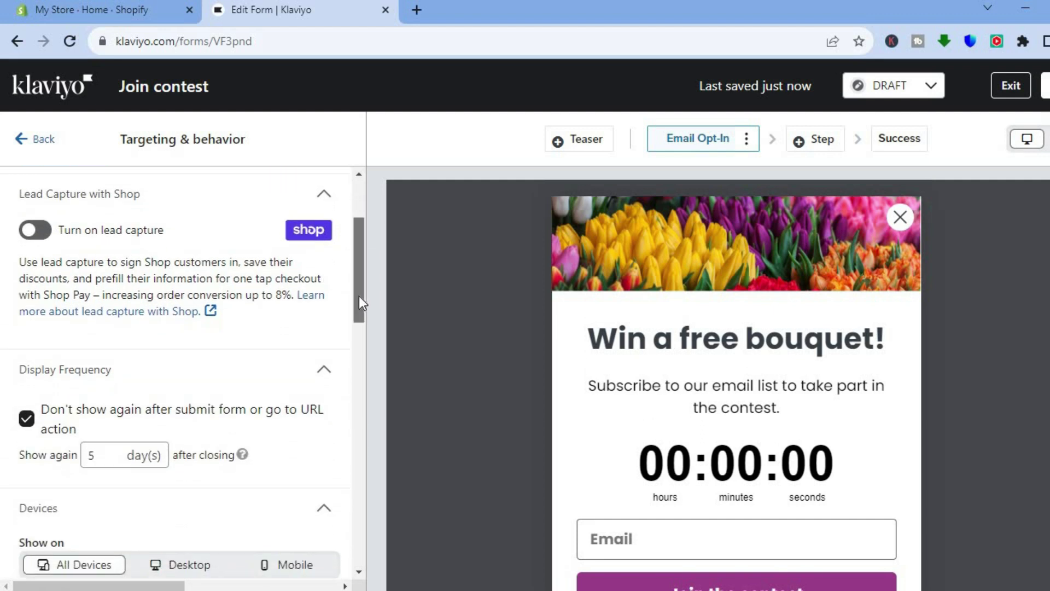
scroll(352, 333, down, 1)
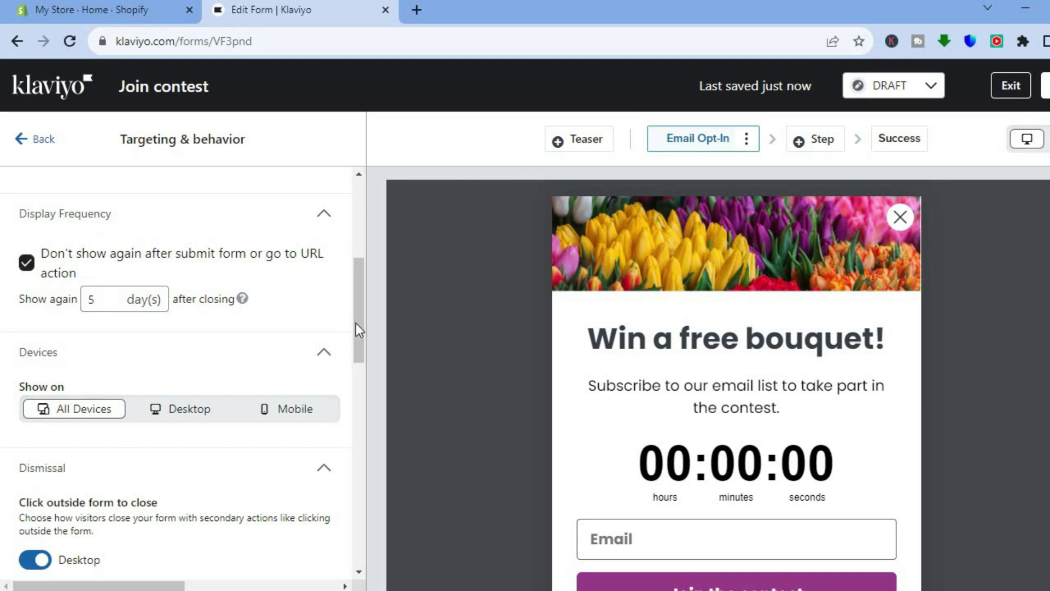
scroll(357, 333, down, 1)
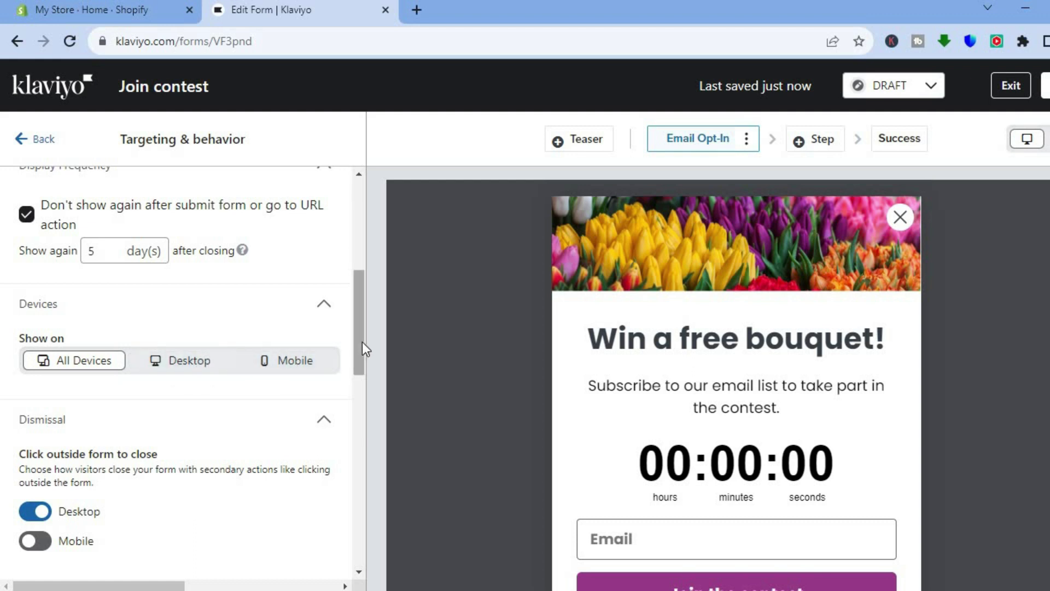
scroll(360, 368, down, 6)
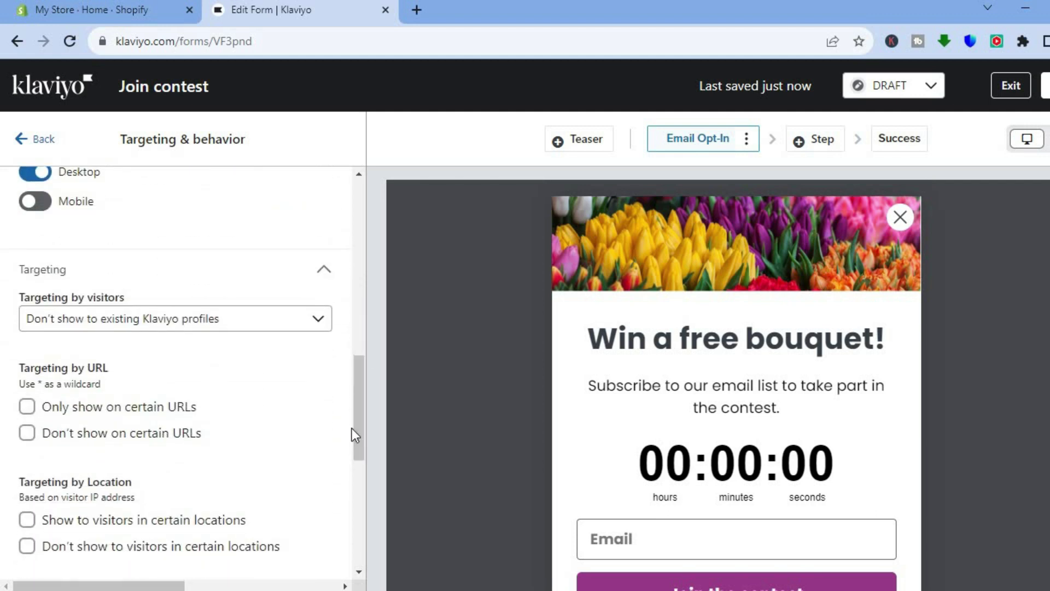
drag(356, 423, 350, 461)
Step: Check the all-devices targeting and return to the form overview
scroll(350, 464, down, 1)
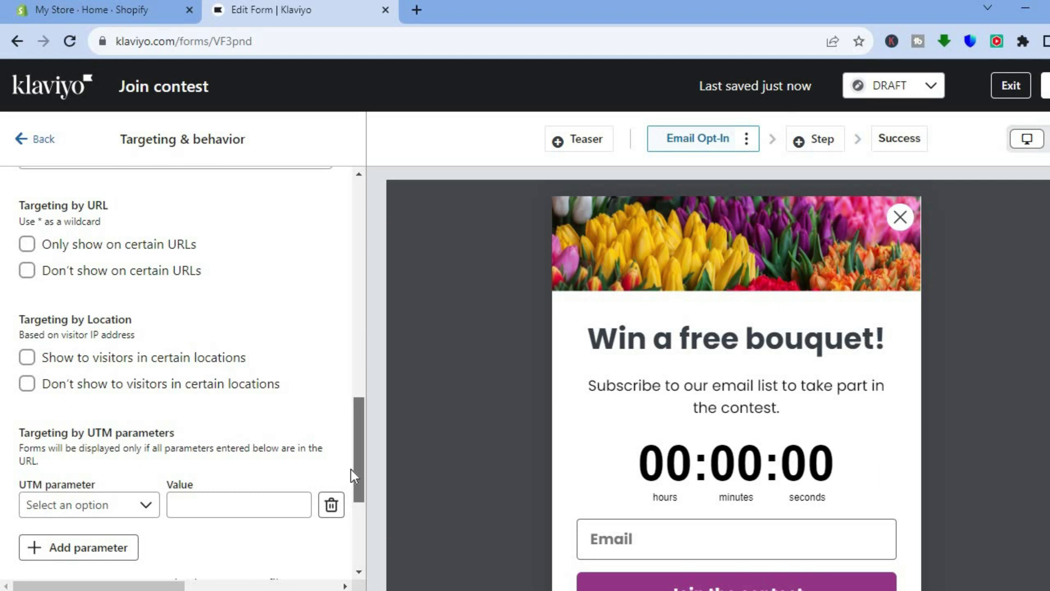
scroll(350, 469, right, 4)
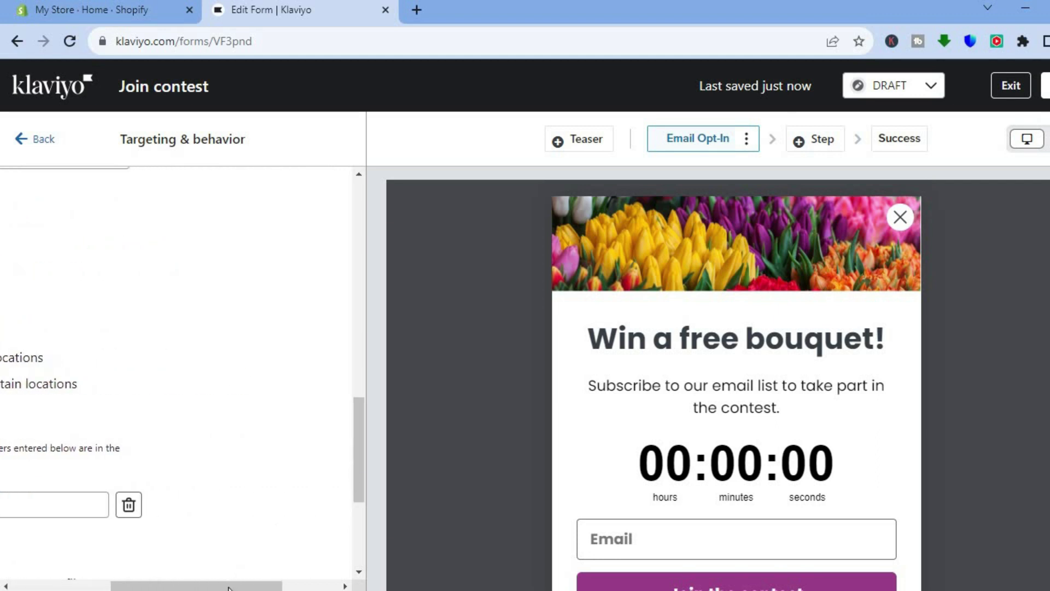
drag(198, 587, 100, 586)
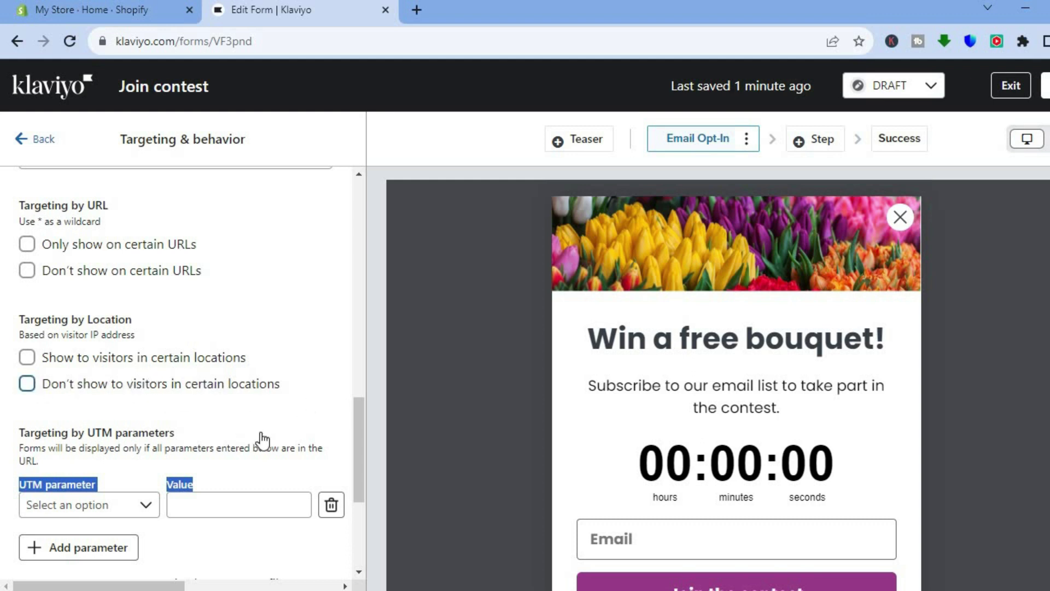
drag(355, 487, 352, 553)
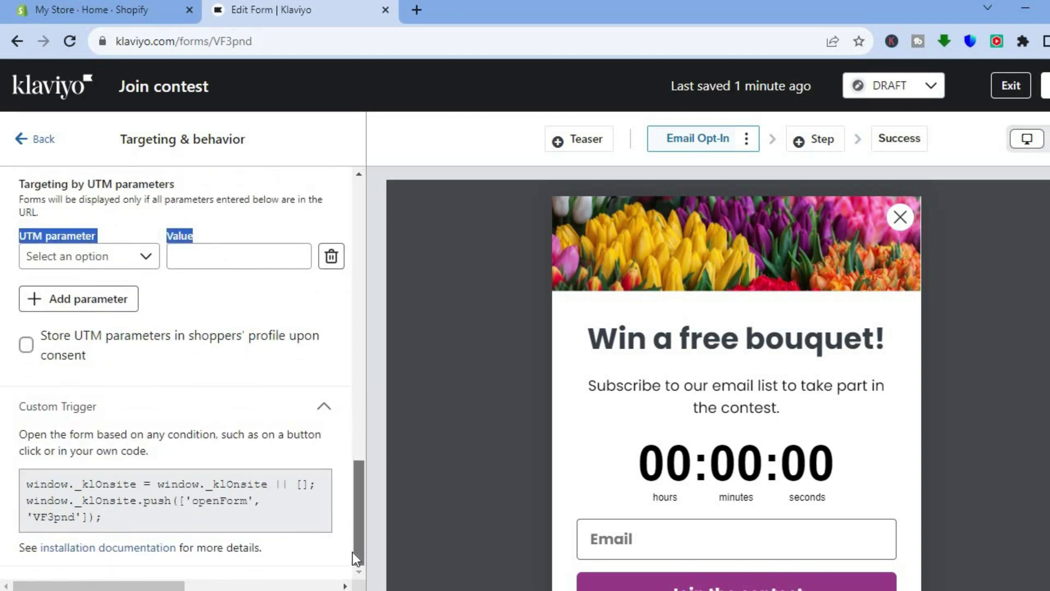
drag(352, 550, 366, 361)
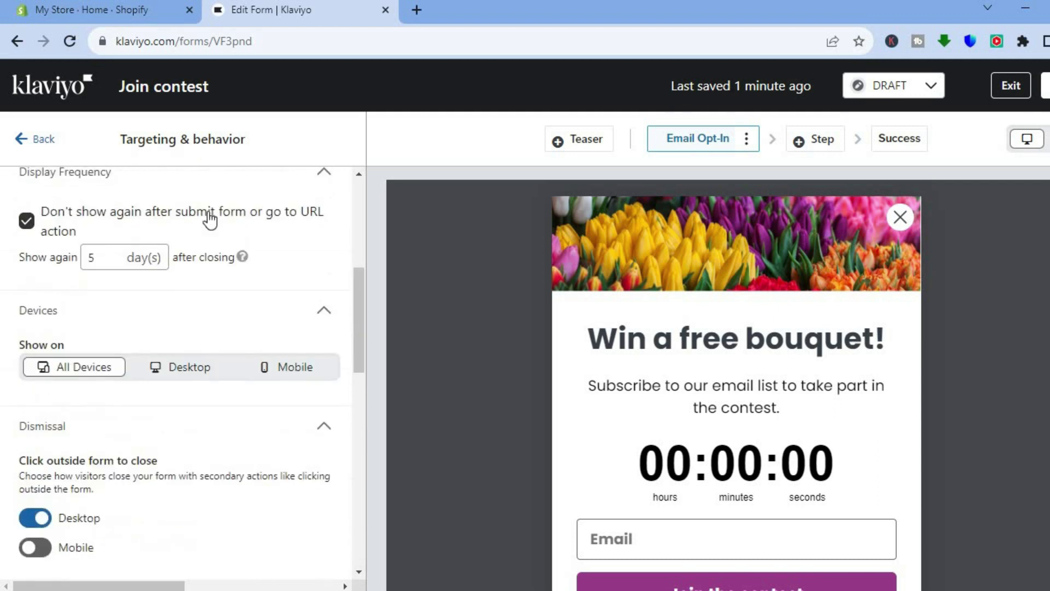
click(35, 140)
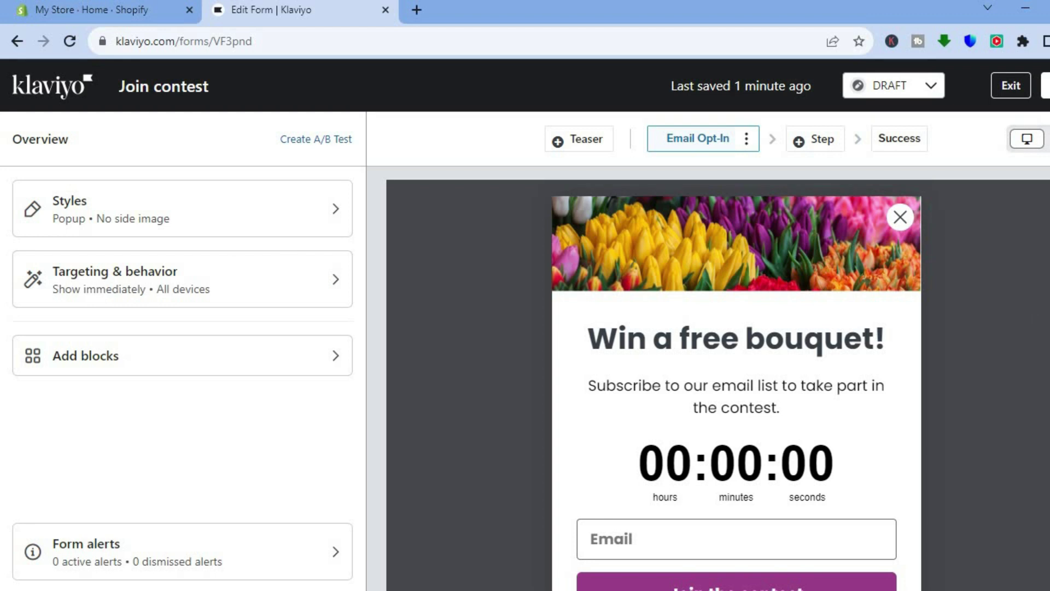
scroll(708, 350, down, 3)
Step: Check the Success step, publish the Join contest popup live, and bring up its install code
scroll(707, 350, up, 3)
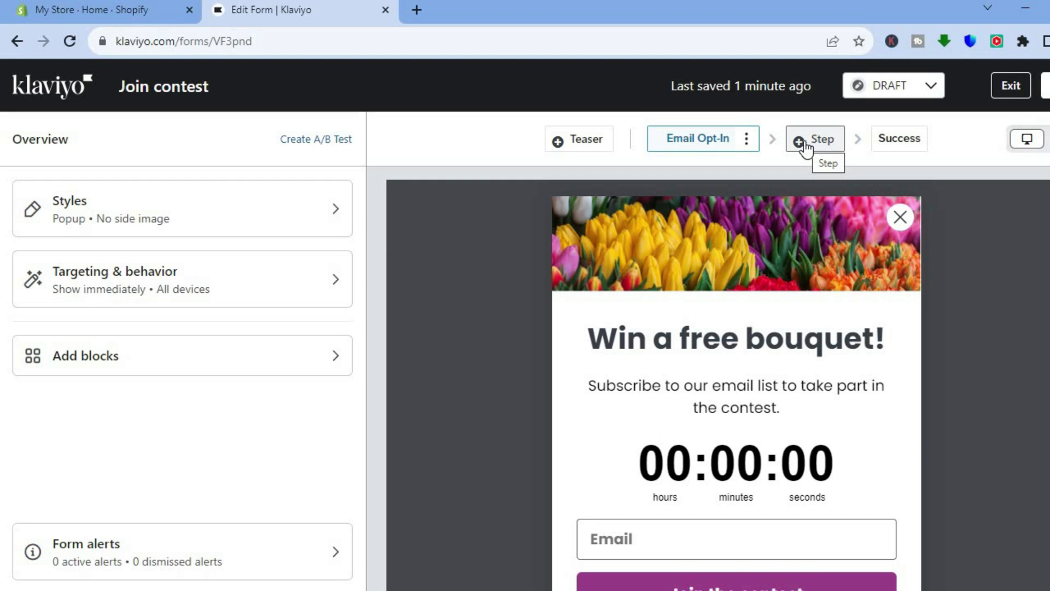
click(900, 143)
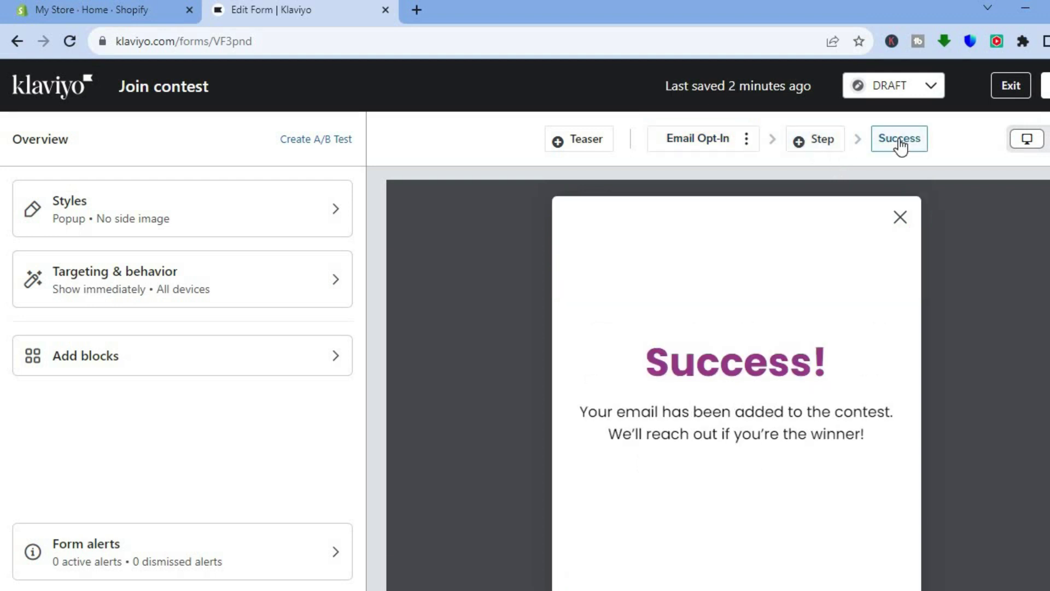
scroll(733, 355, down, 1)
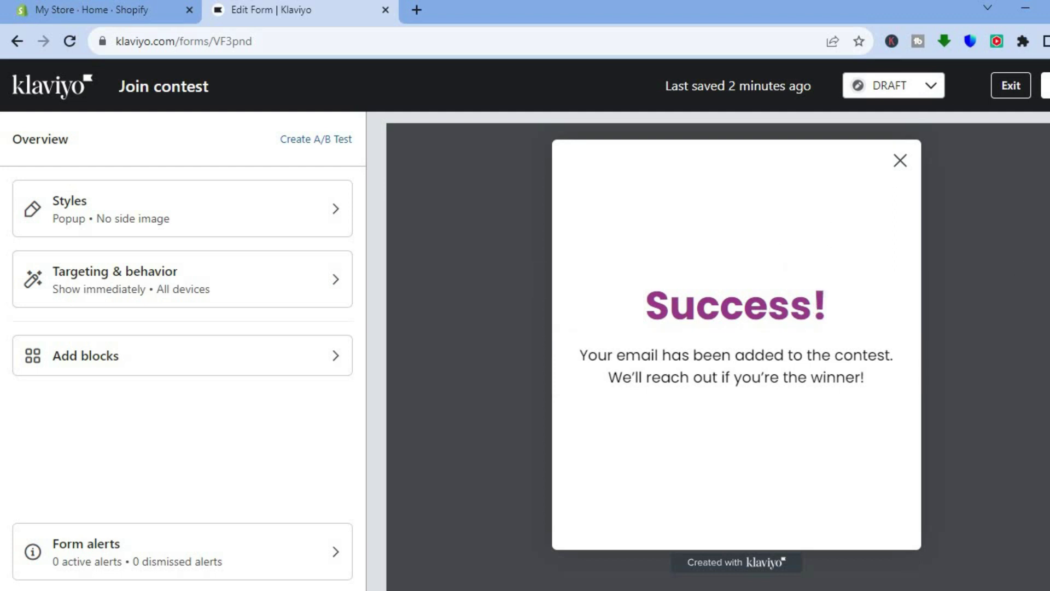
scroll(1028, 143, up, 1)
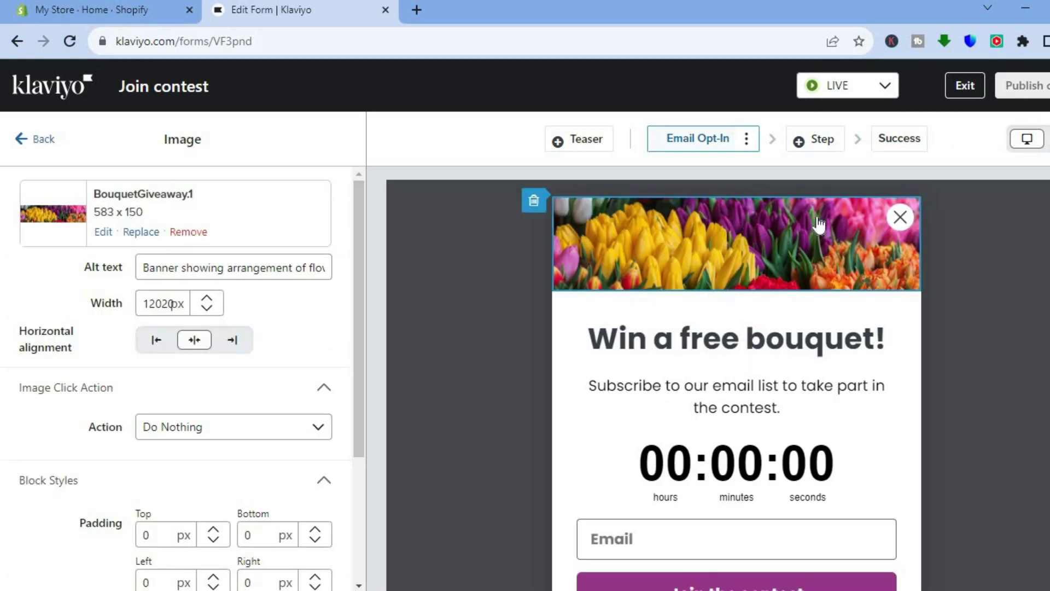
click(971, 89)
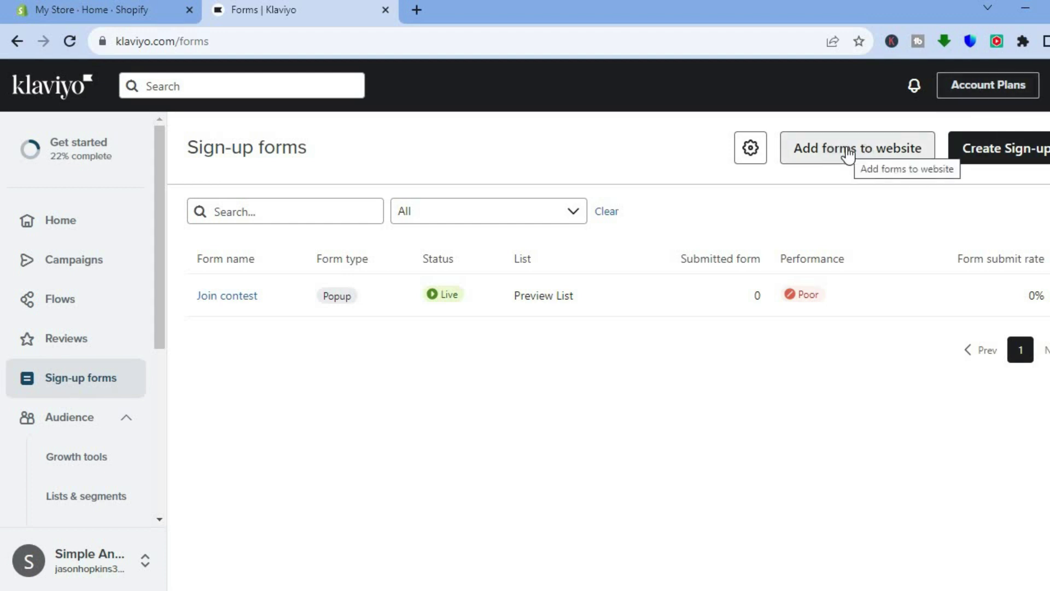
click(847, 154)
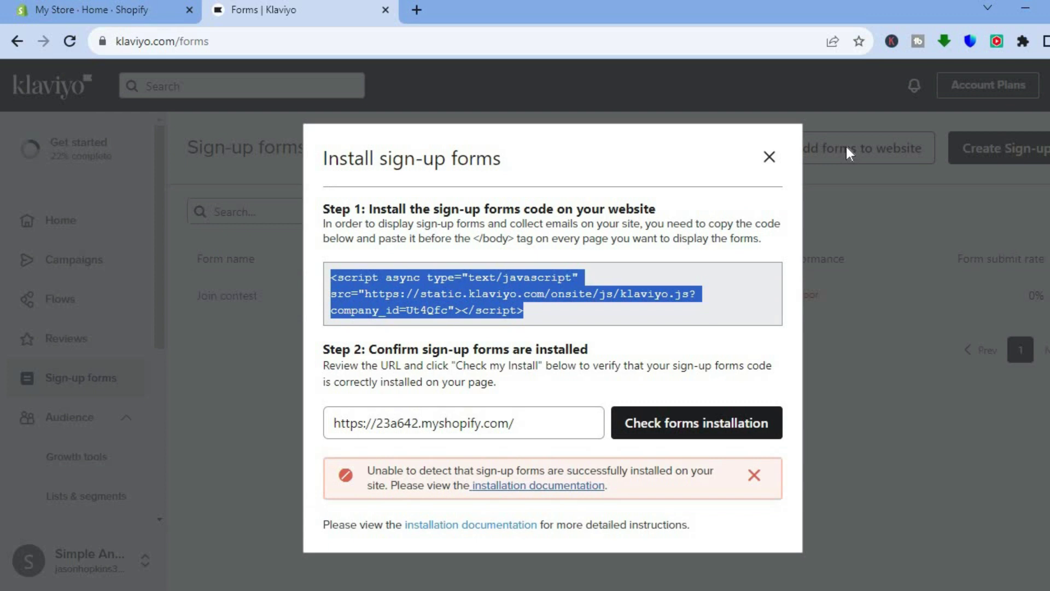
Step: Copy the Klaviyo sign-up forms install script to the clipboard
right_click(488, 304)
click(525, 315)
right_click(474, 297)
click(513, 310)
Step: In Shopify, edit the Dawn theme's code and load theme.liquid
click(94, 12)
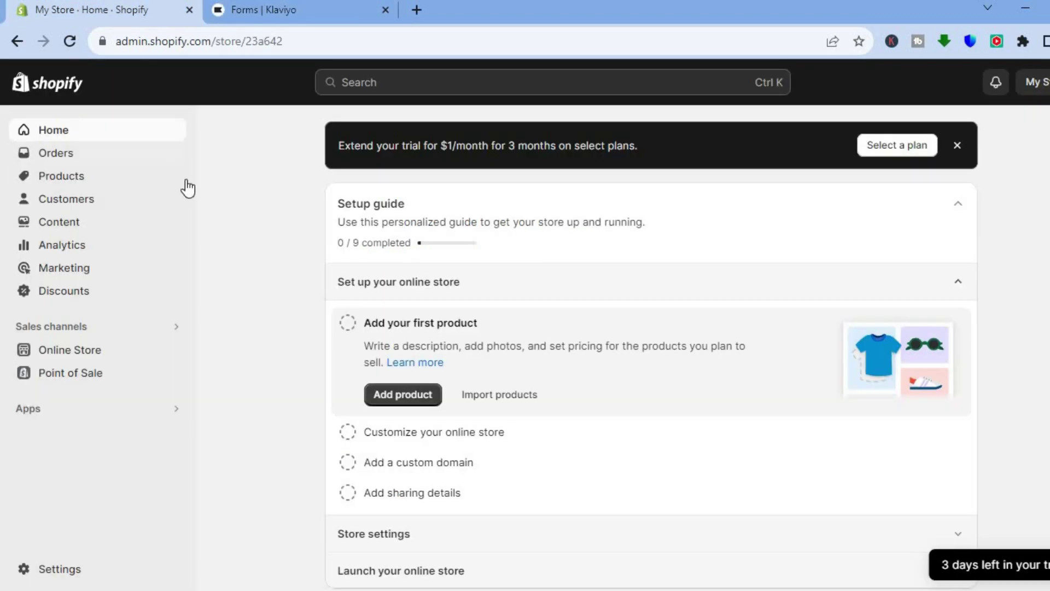
click(102, 353)
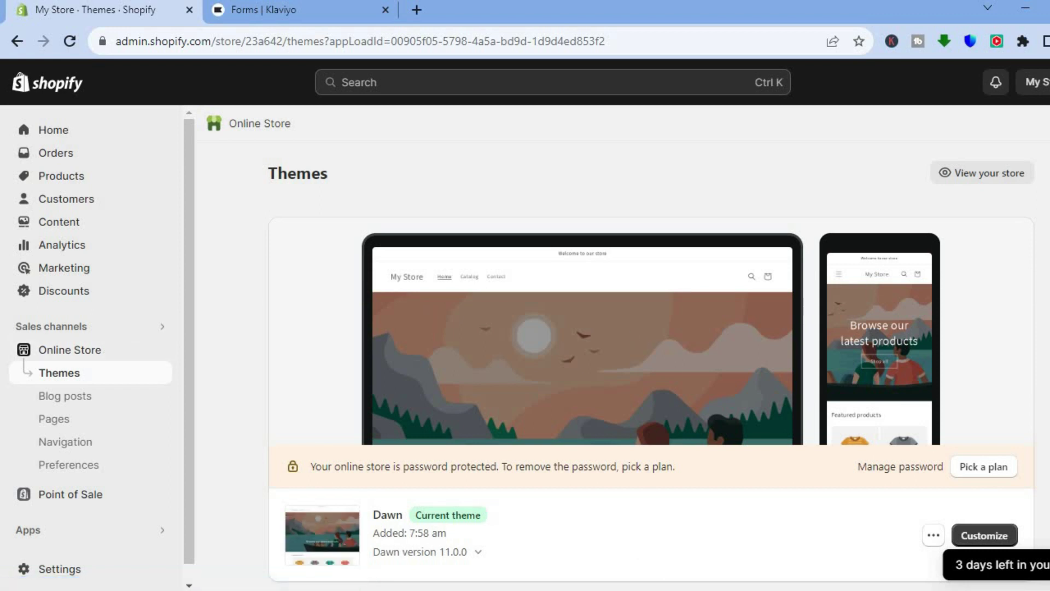
scroll(425, 309, down, 1)
scroll(620, 347, down, 3)
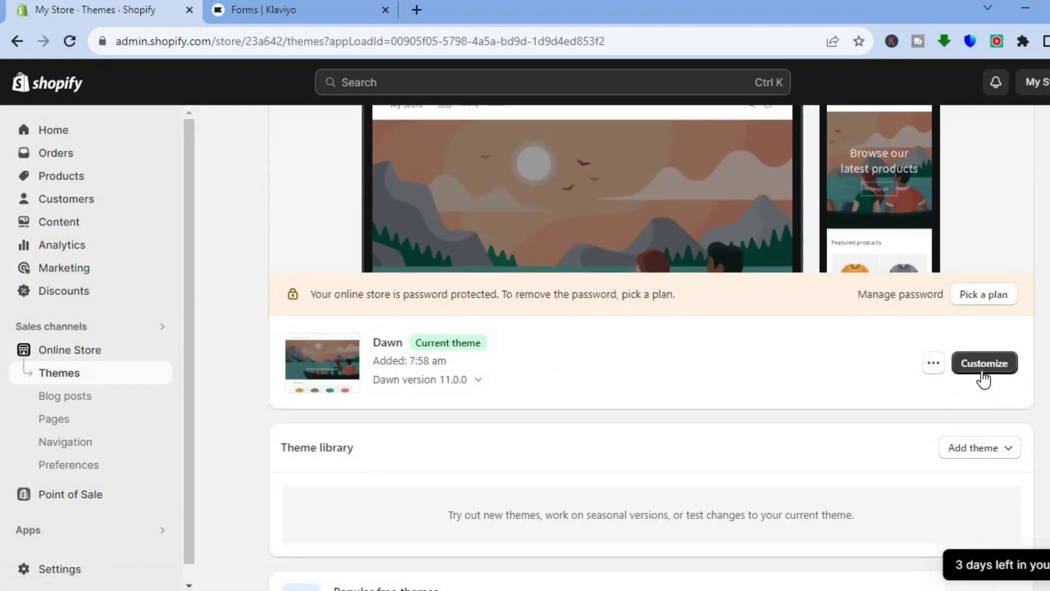
click(935, 363)
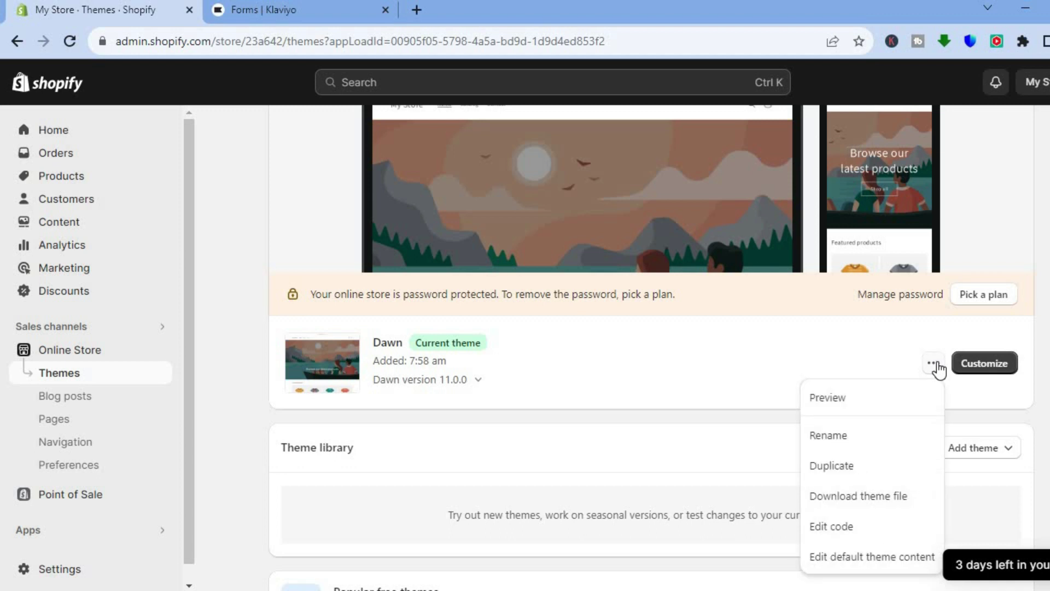
click(837, 527)
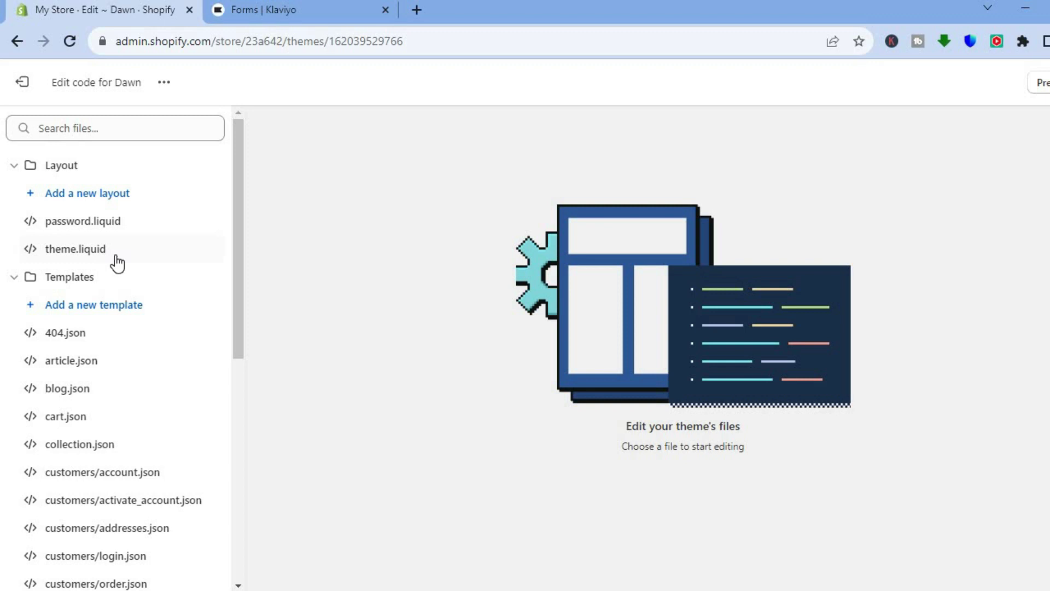
click(96, 261)
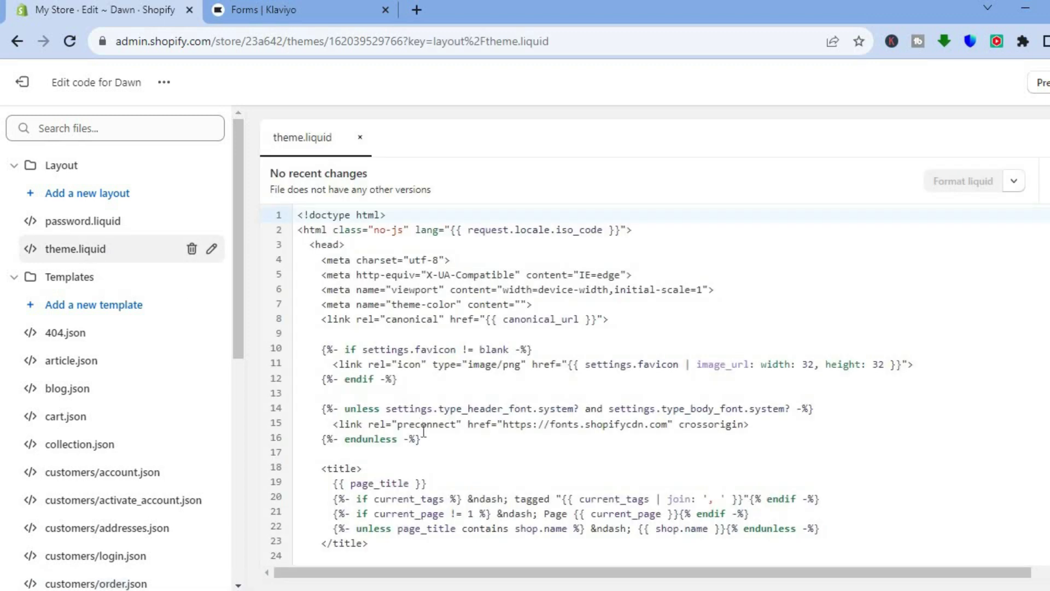
Step: Search theme.liquid for /body to locate the closing body tag
click(526, 245)
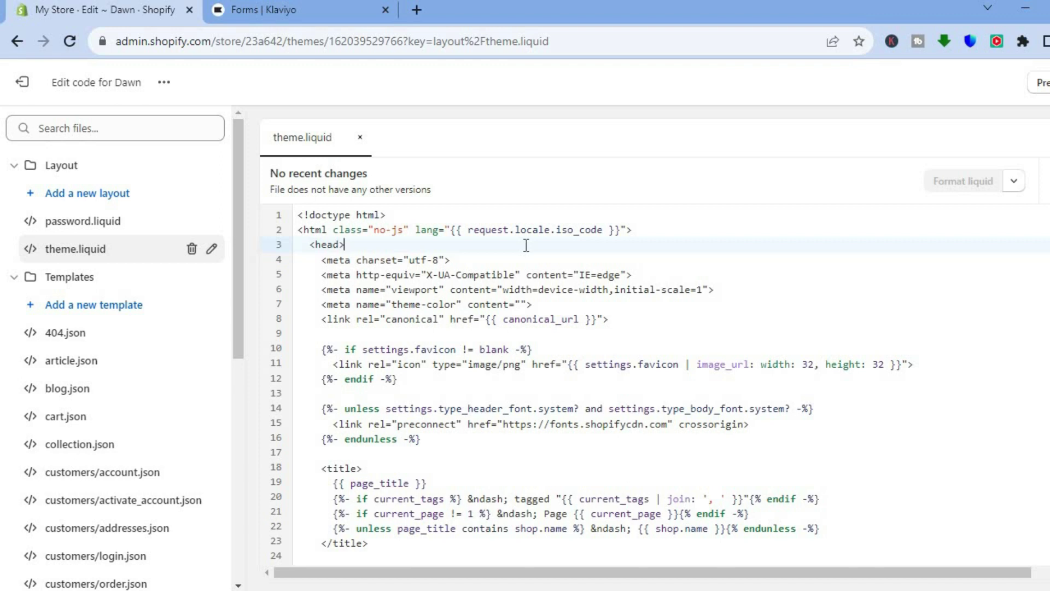
key(ctrl+f)
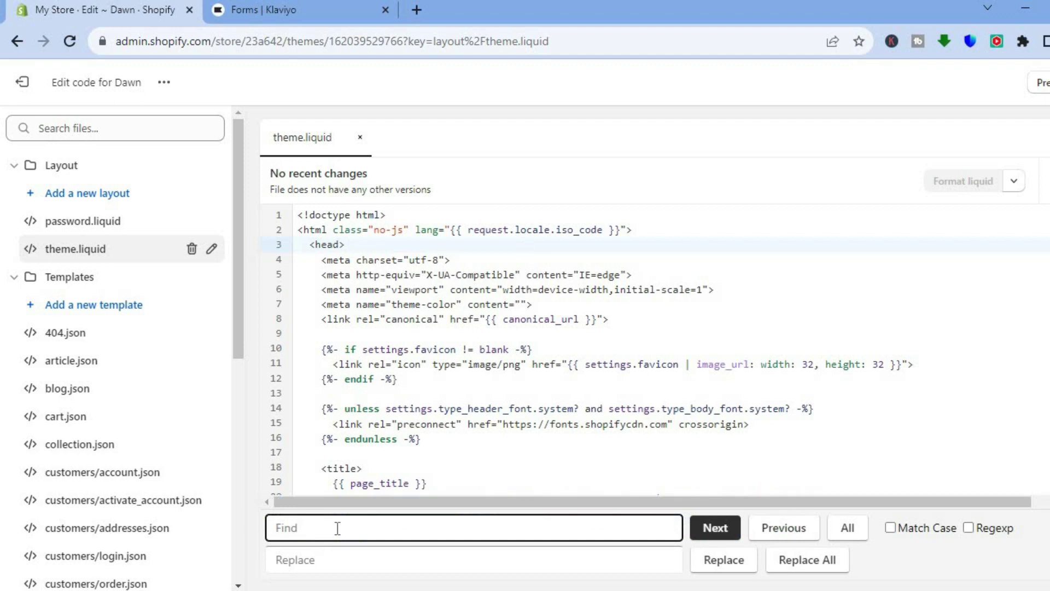
text(/body)
key(Return)
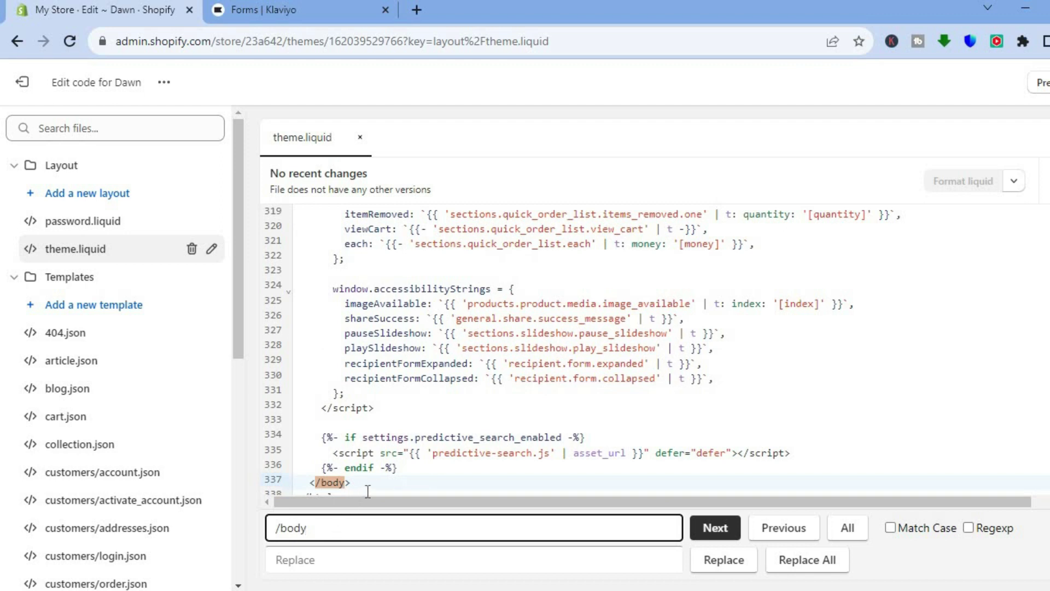
Step: Paste the Klaviyo script on new line 337 before </body> and save theme.liquid
click(407, 469)
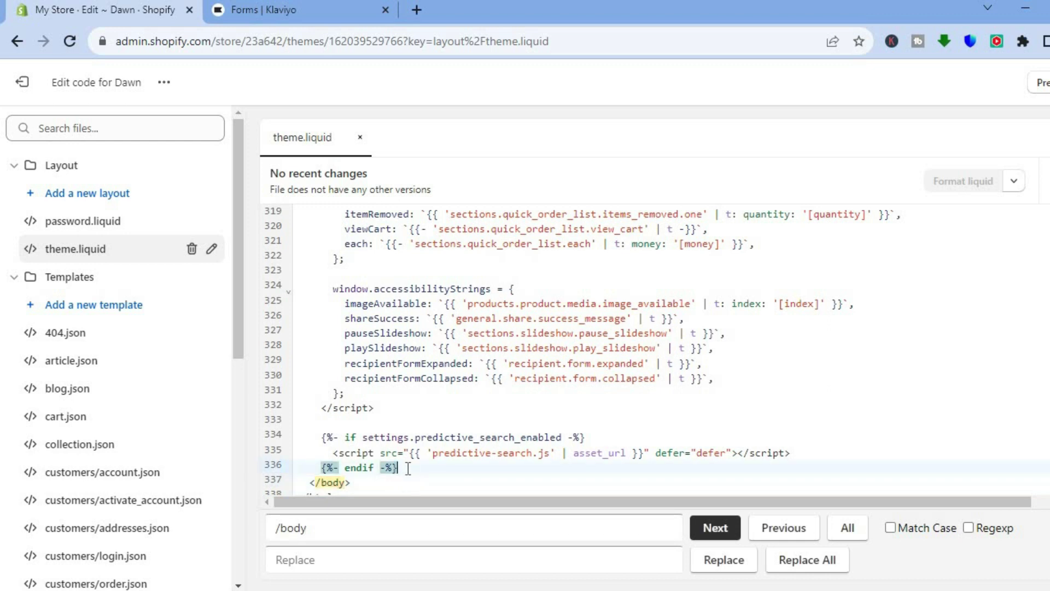
key(Escape)
key(Return)
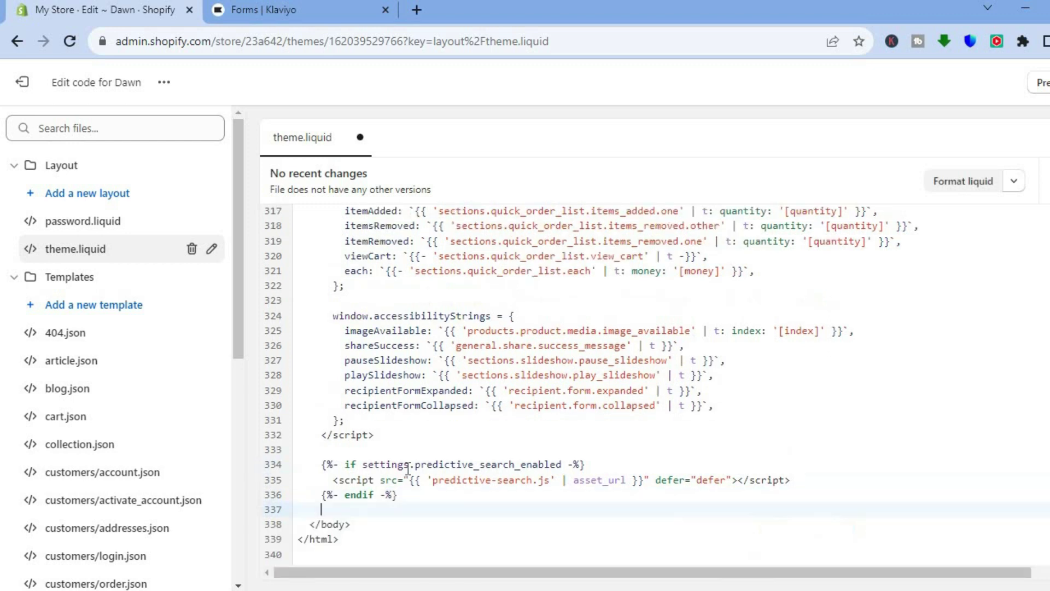
right_click(331, 510)
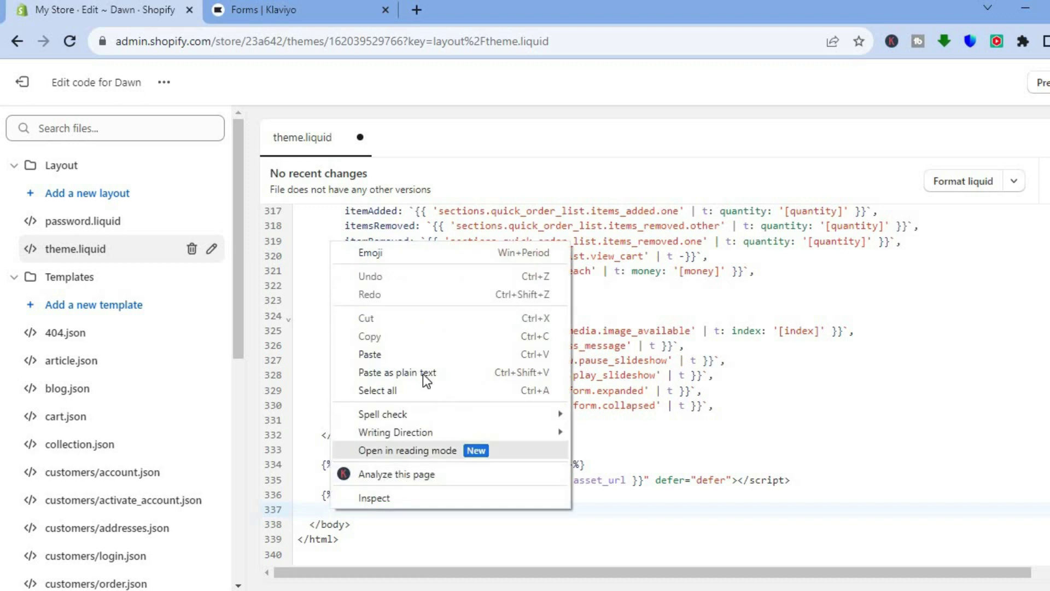
click(405, 354)
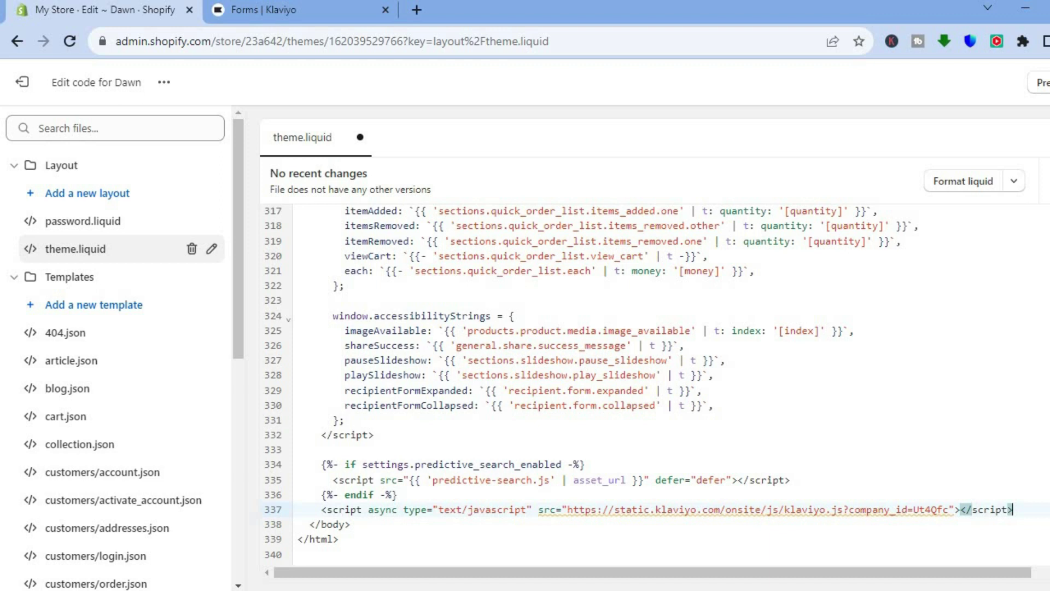
key(ctrl+s)
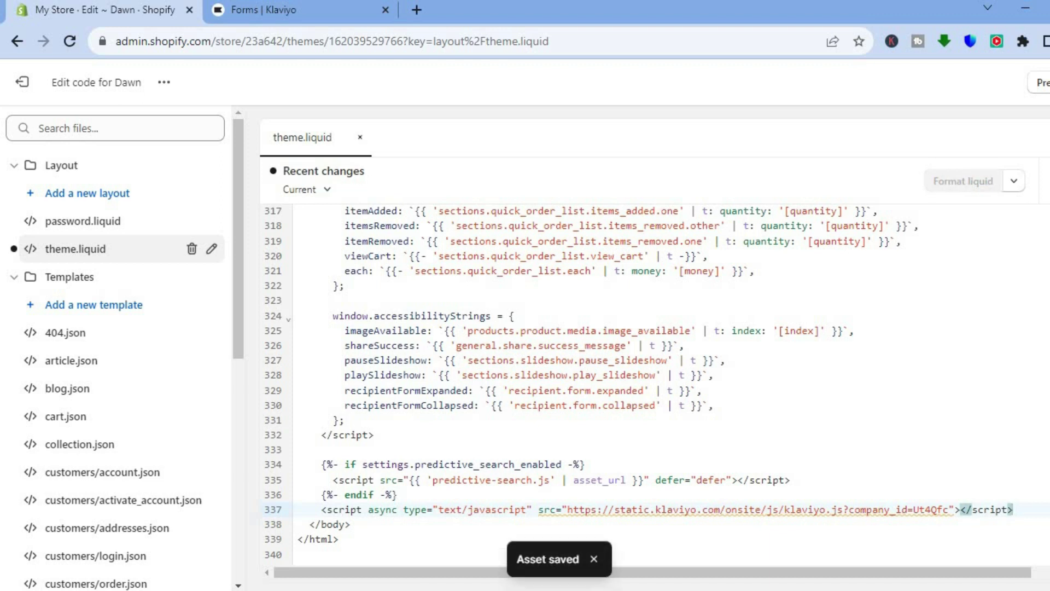
click(1038, 91)
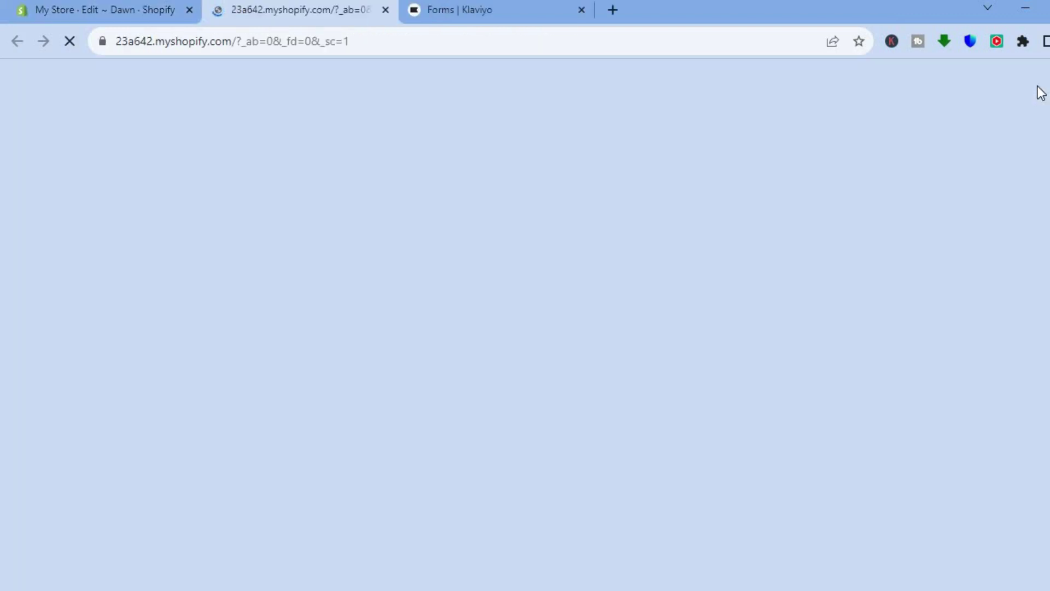